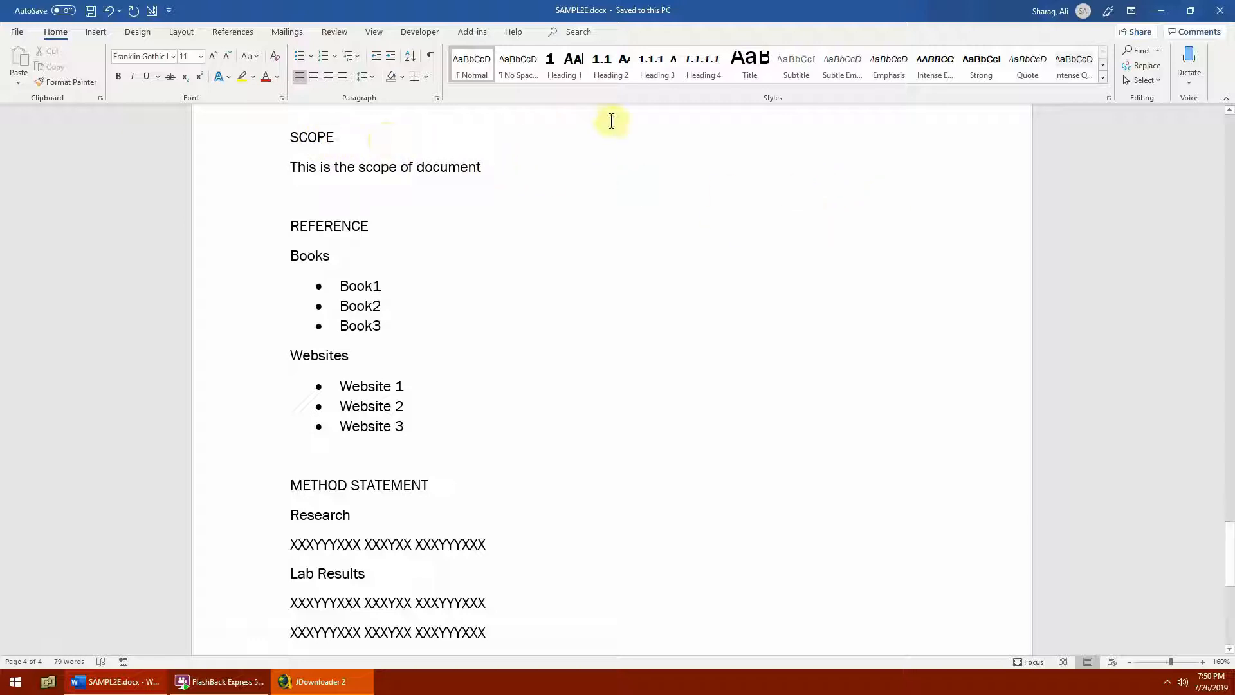
Apply the Heading 1 style to the SCOPE, REFERENCE and METHOD STATEMENT titles
double_click(309, 137)
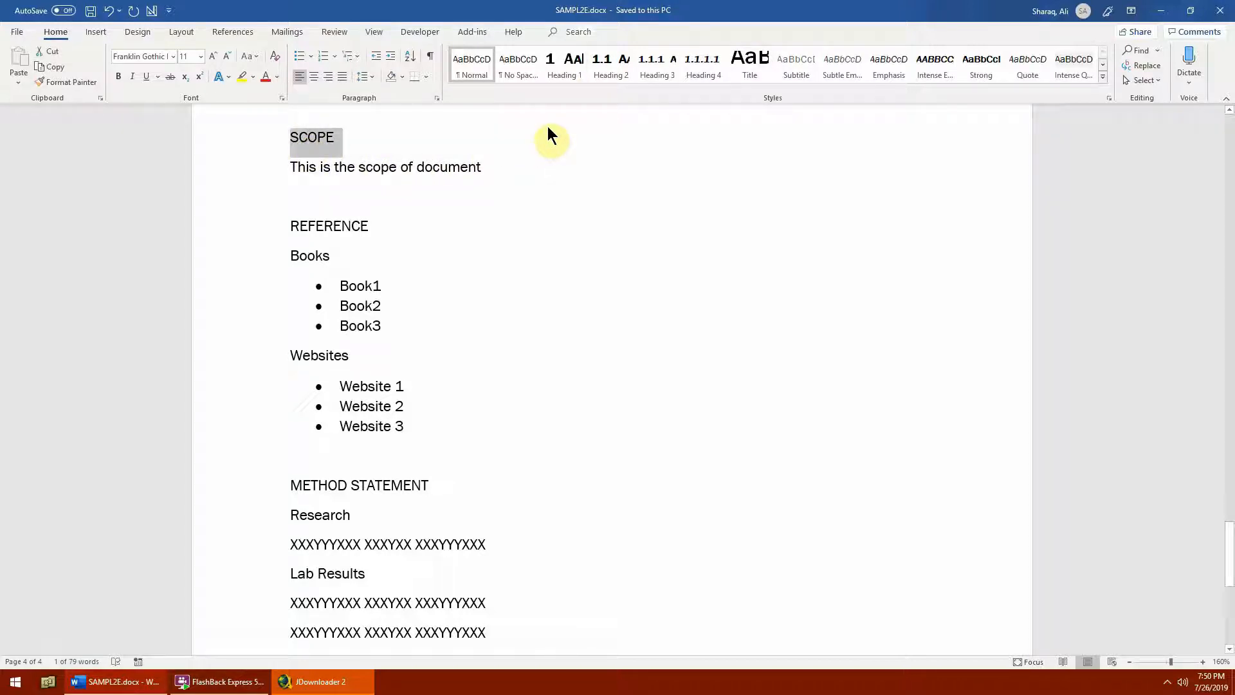
left_click(566, 64)
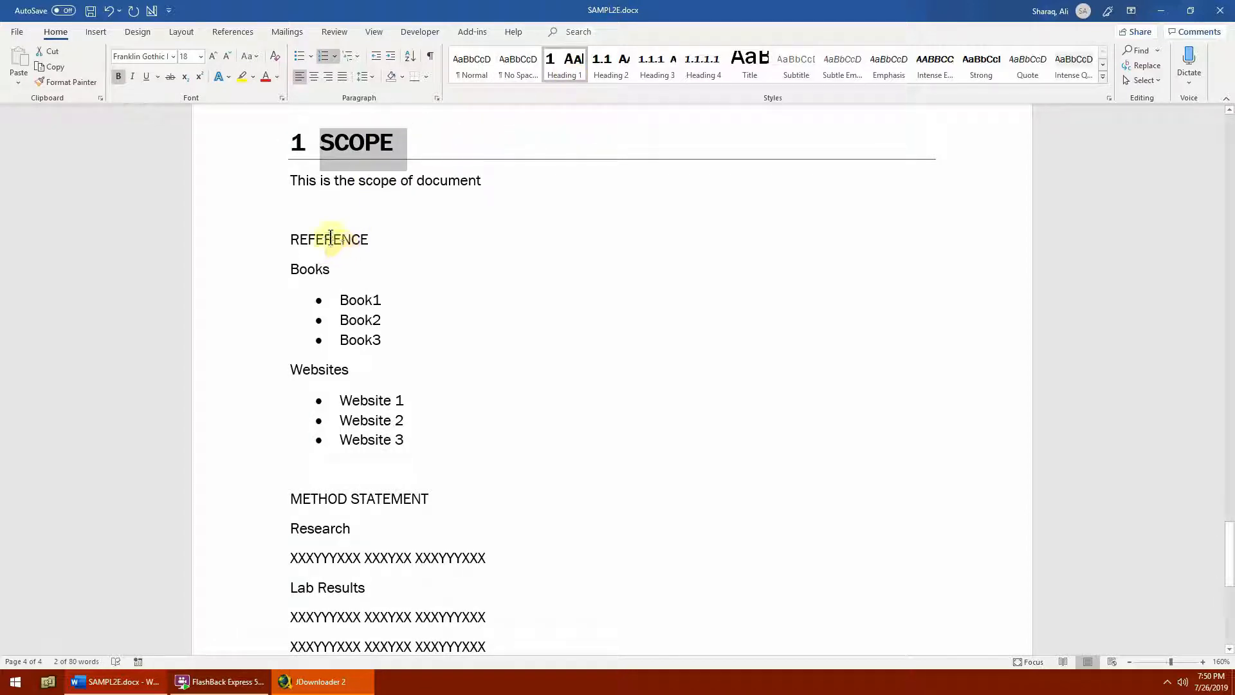
double_click(330, 237)
left_click(561, 67)
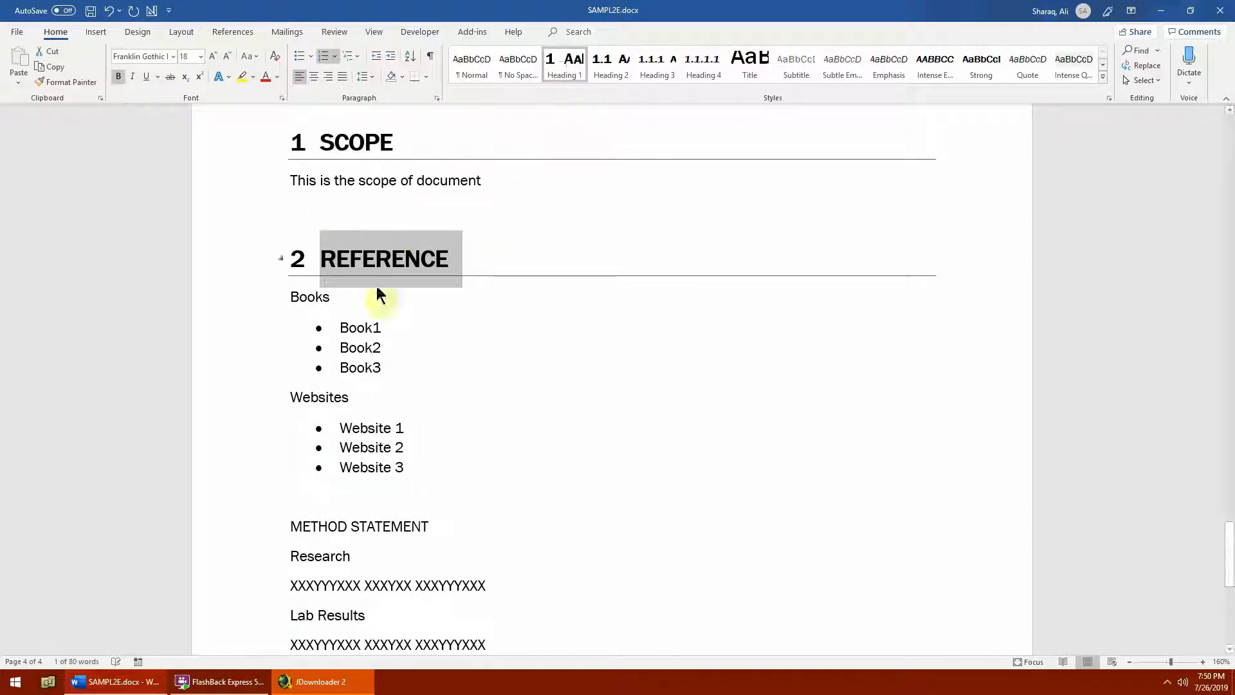
double_click(335, 397)
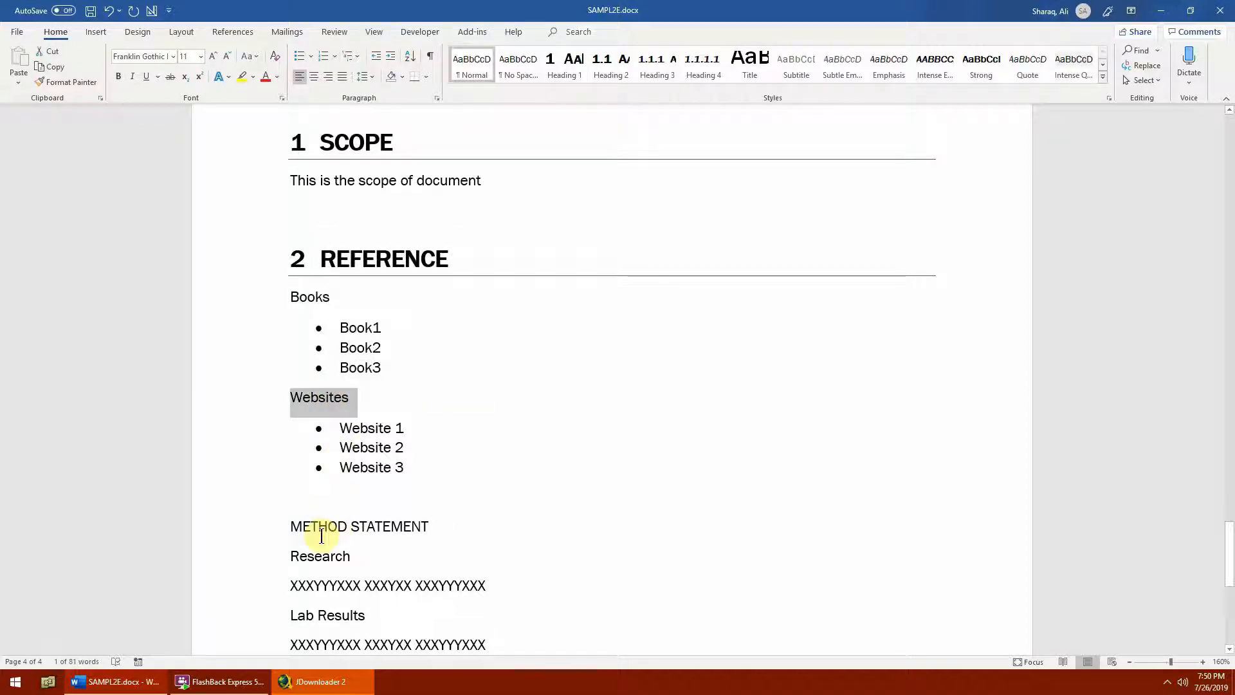
left_click_drag(444, 526, 291, 526)
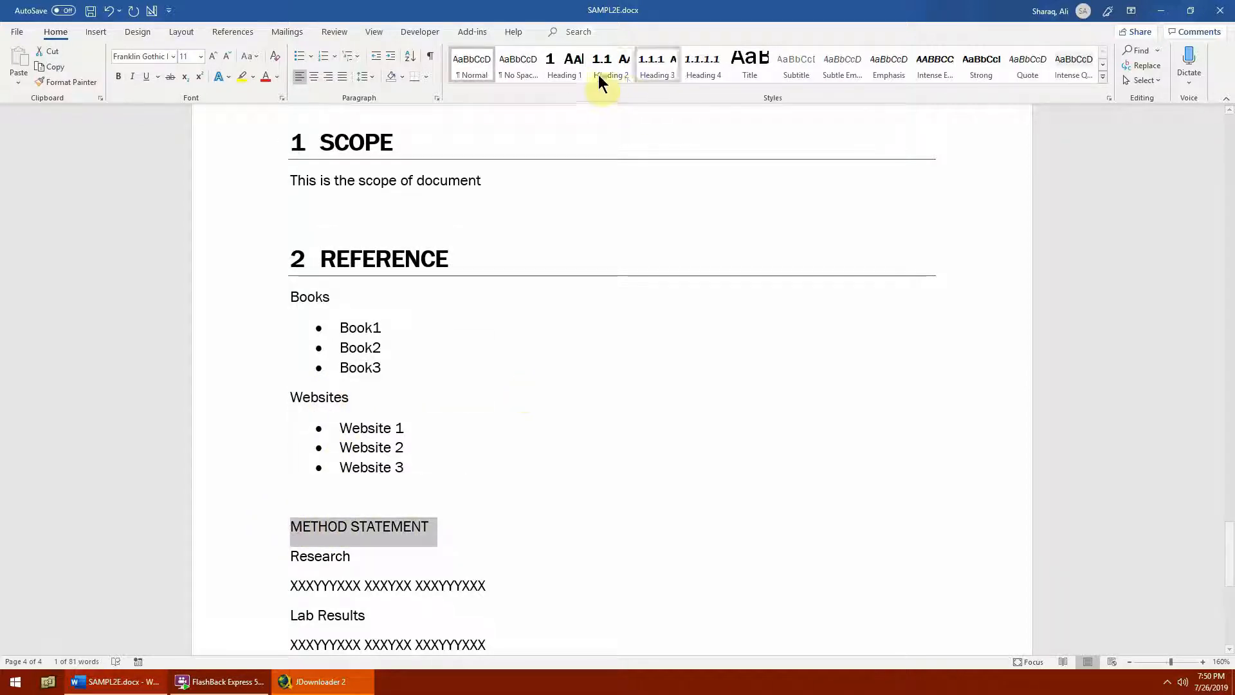
left_click(561, 66)
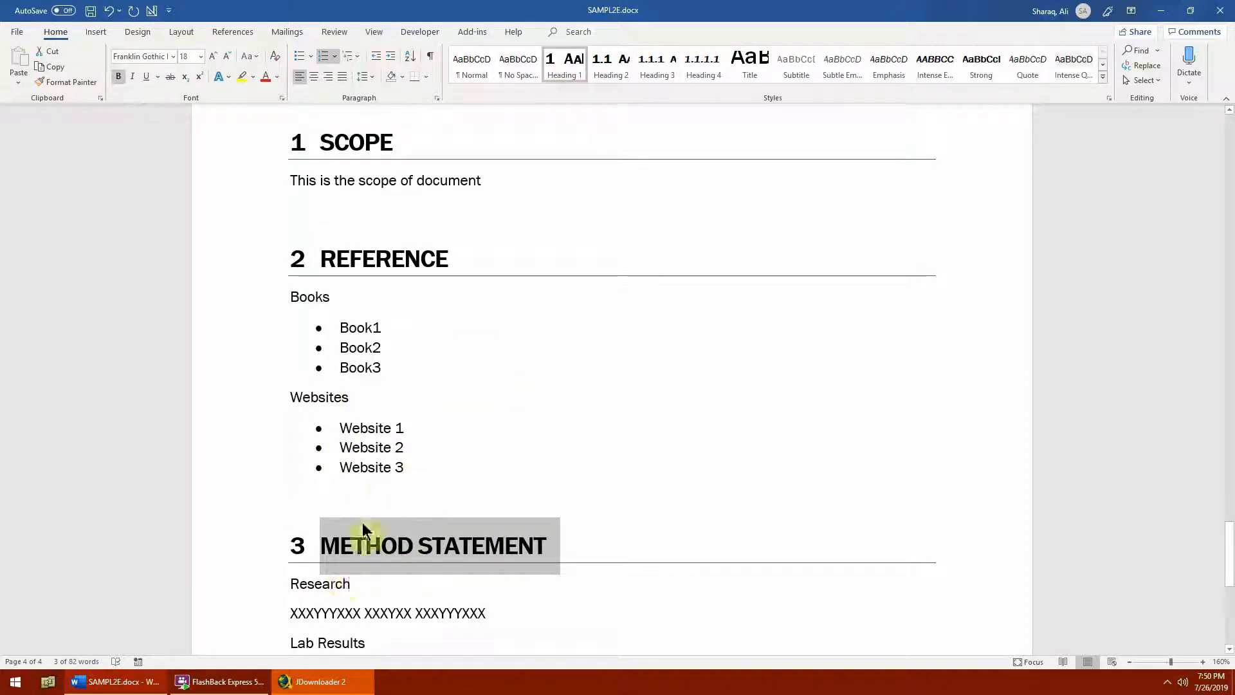
Apply the Heading 2 style to the Books and Websites subtitles in the REFERENCE section
double_click(307, 296)
left_click(611, 66)
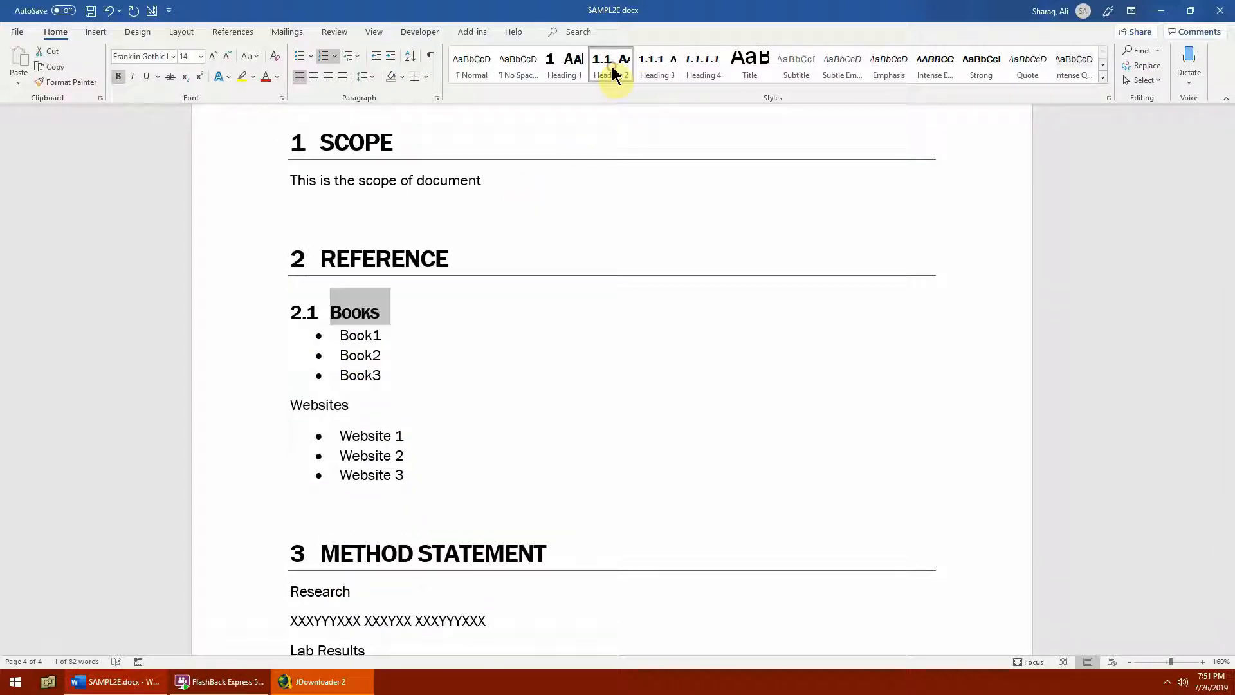
double_click(322, 403)
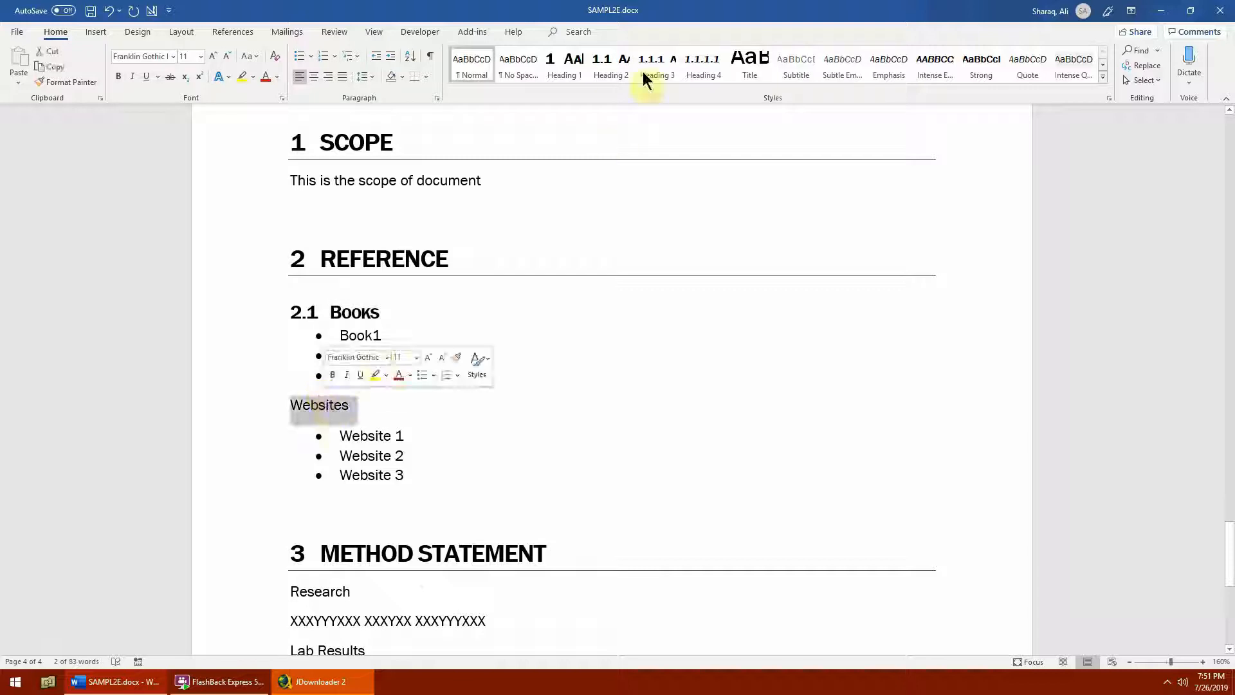
left_click(612, 65)
Apply the Heading 2 style to the Research and Execution Methodology subtitles in the METHOD STATEMENT section
scroll(494, 360, "down", 2)
scroll(493, 360, "down", 3)
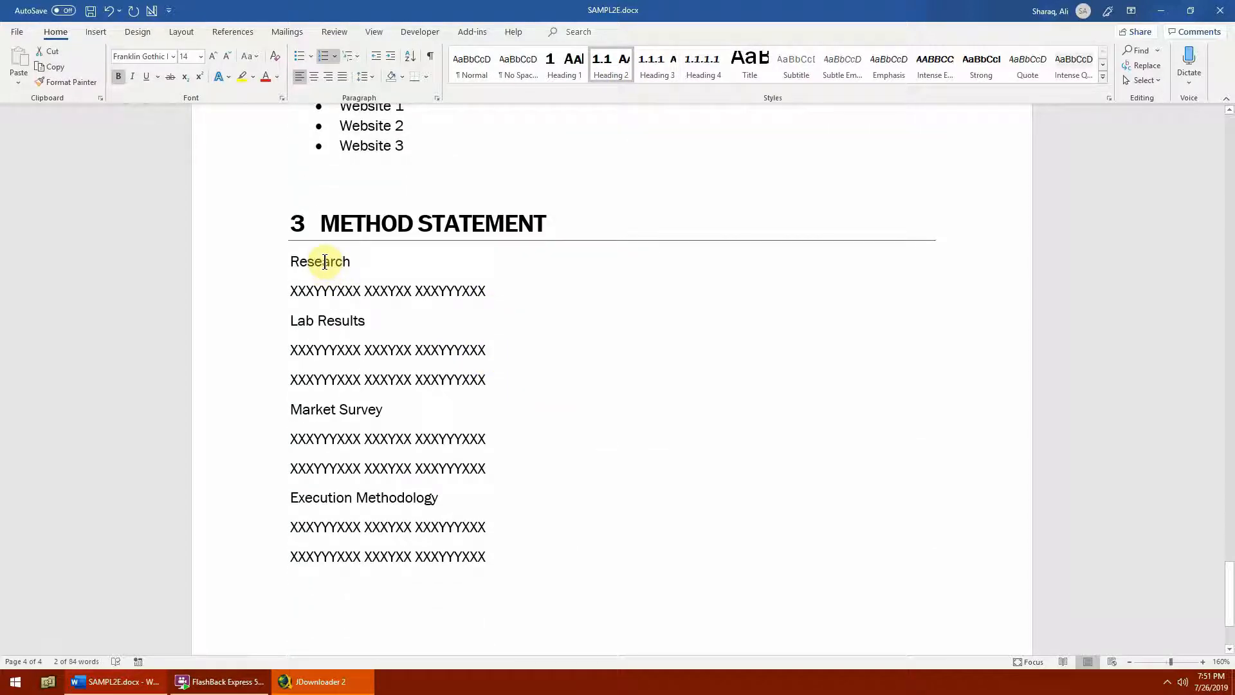
double_click(324, 261)
left_click(609, 70)
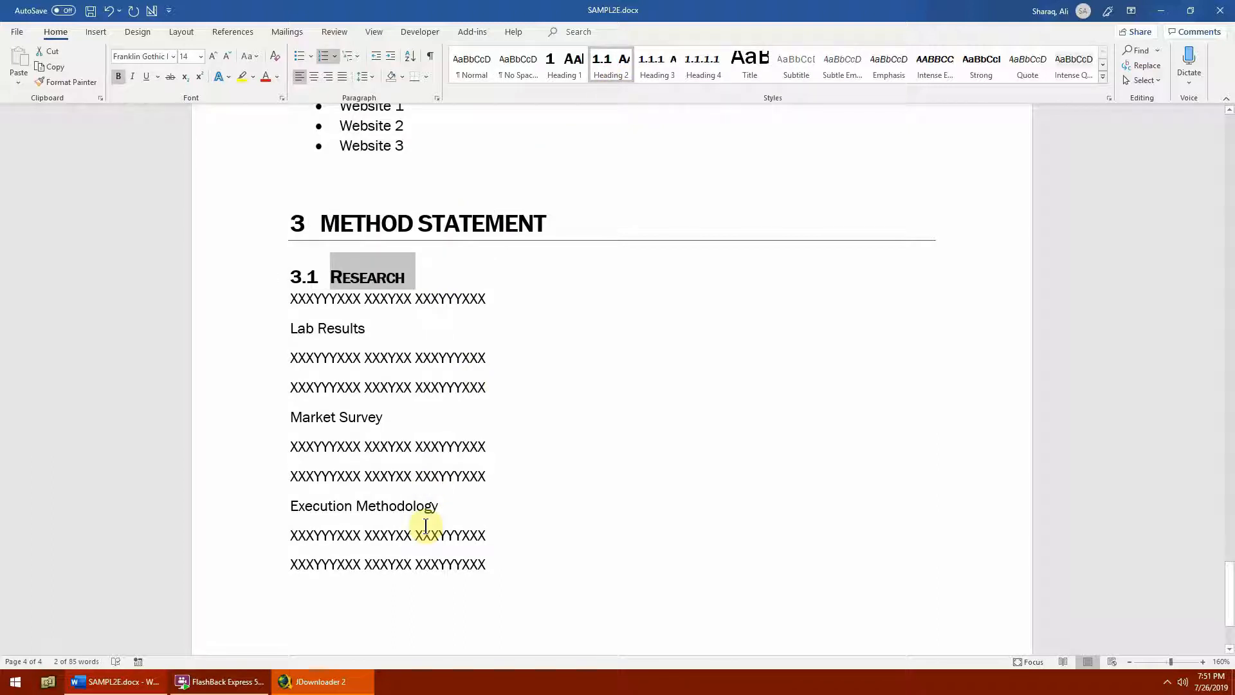
left_click_drag(441, 504, 251, 515)
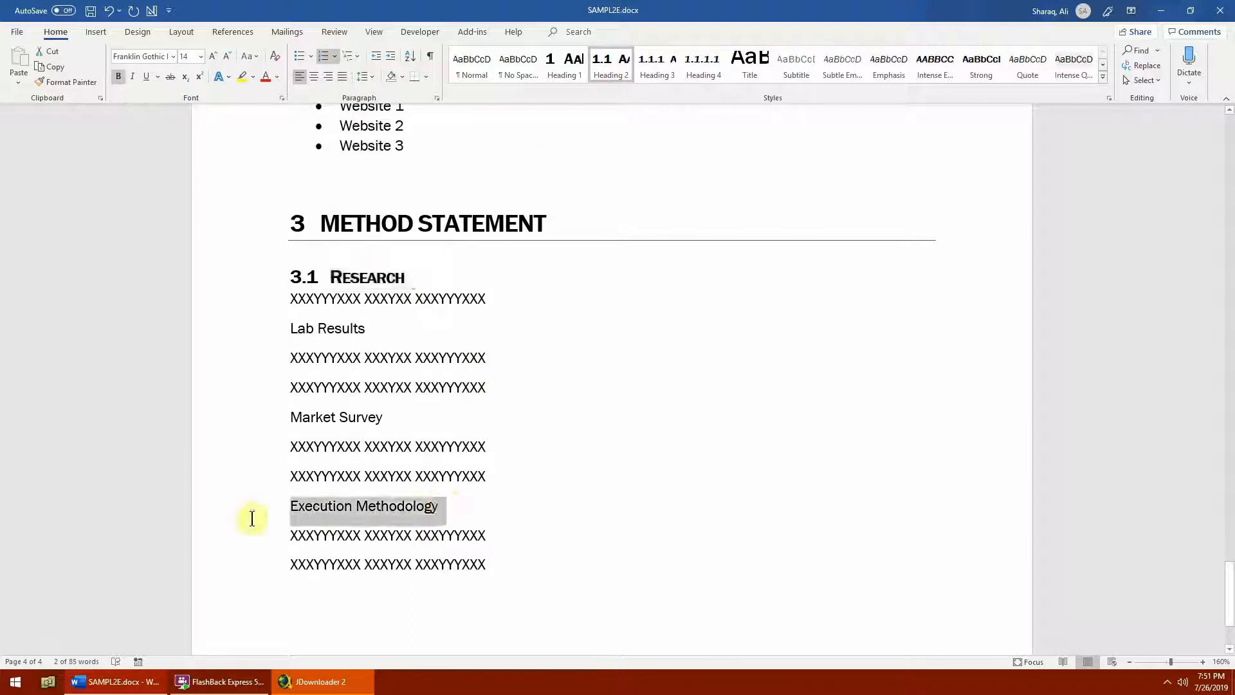
left_click(606, 64)
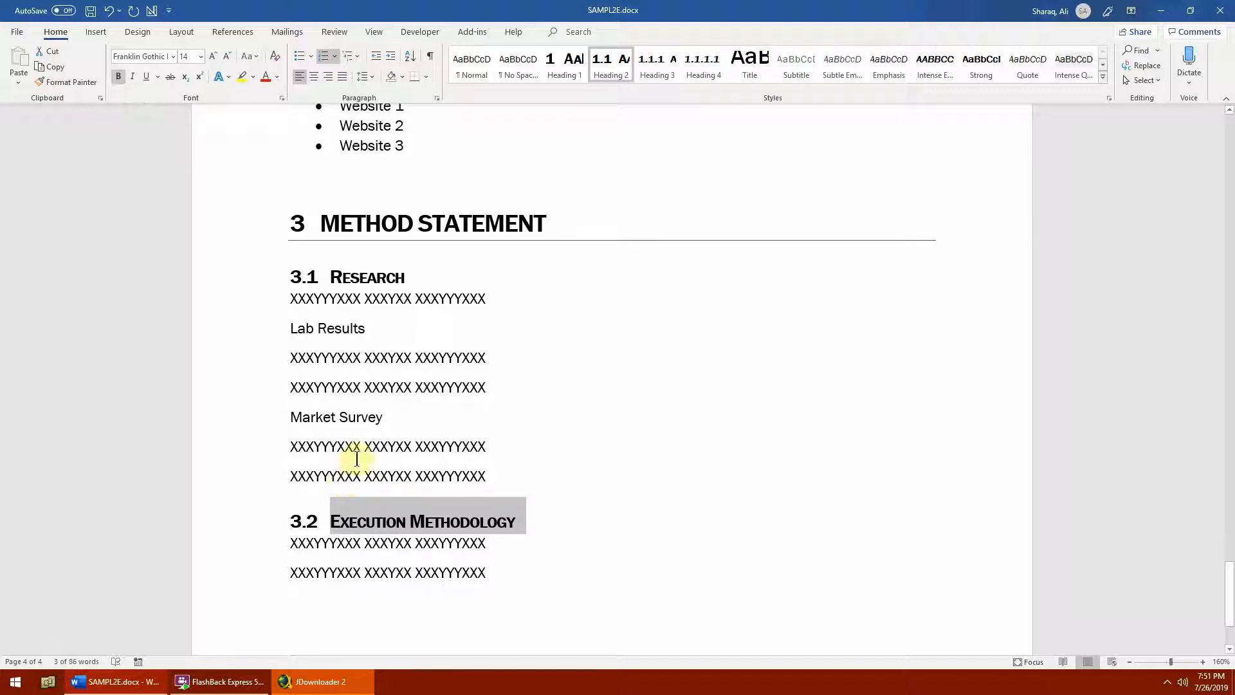
Apply the Heading 3 style to the Lab Results and Market Survey subtitles under Research
left_click(379, 328)
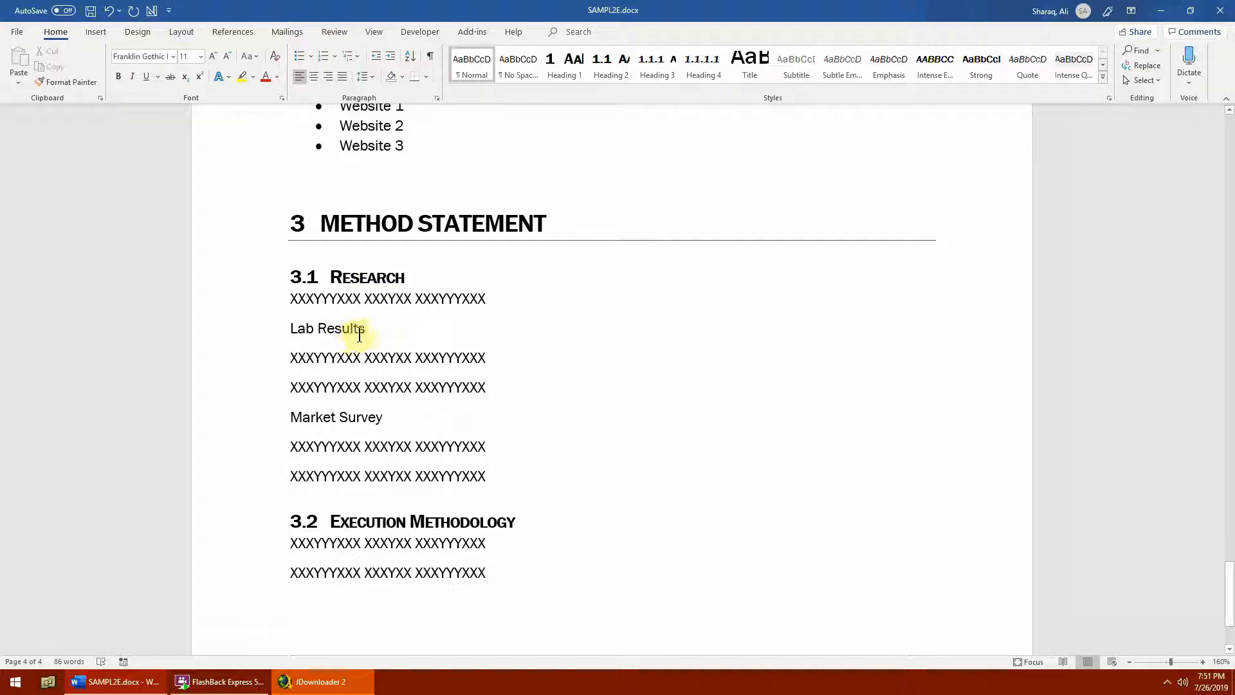
left_click_drag(360, 331, 289, 330)
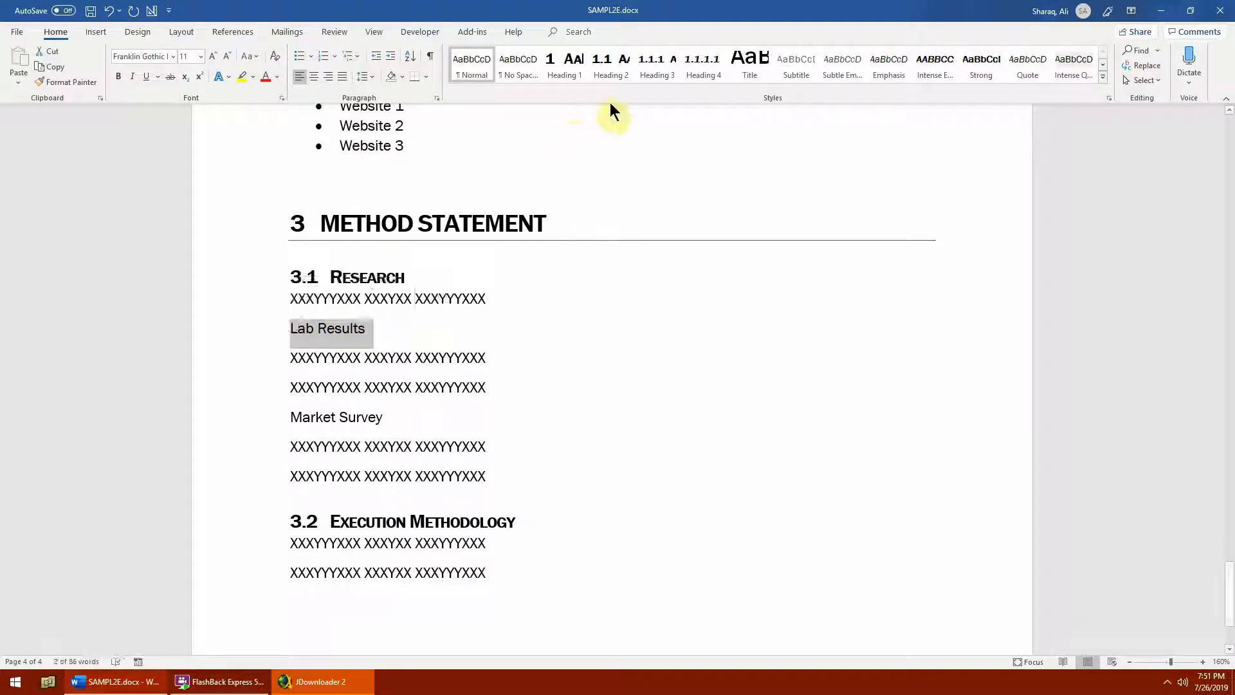
left_click(650, 72)
left_click_drag(383, 414, 290, 409)
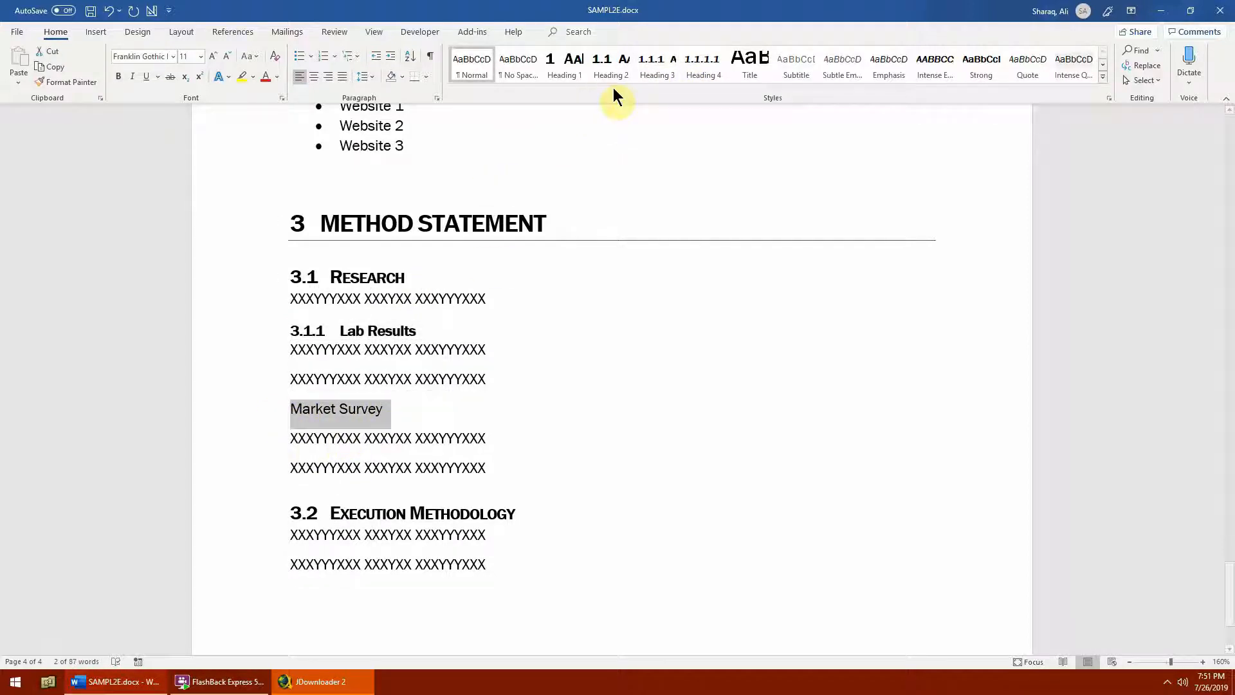
left_click(654, 70)
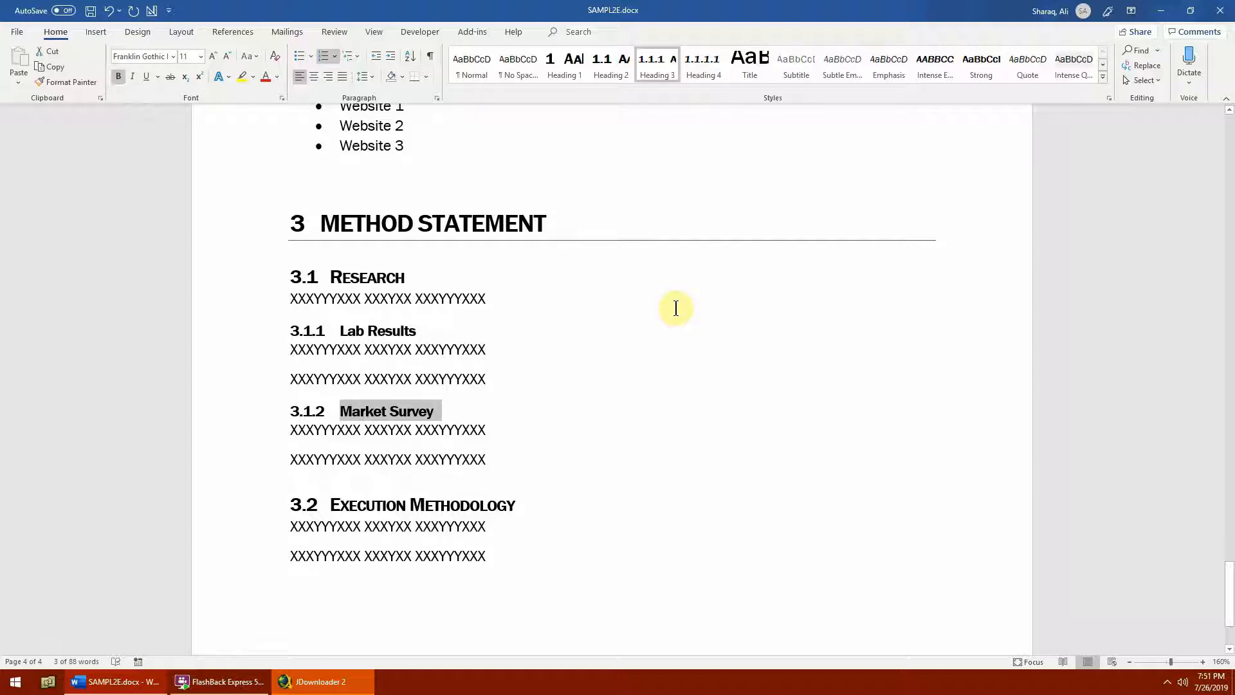
left_click(507, 368)
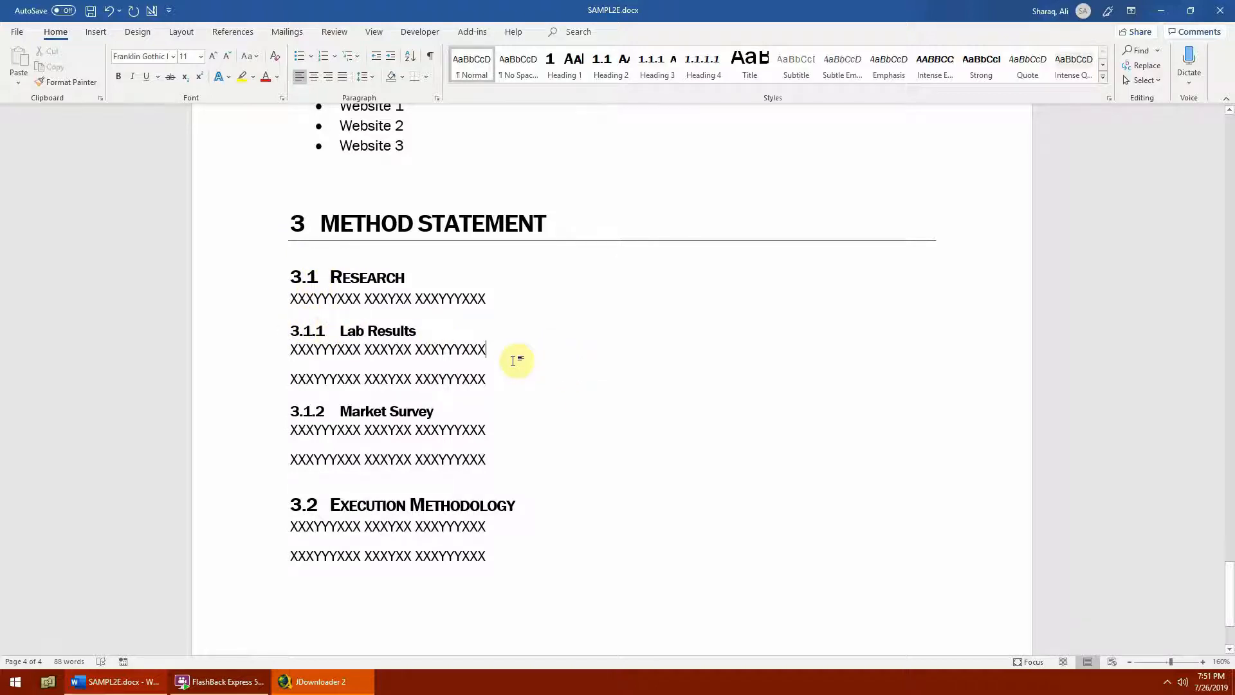
Review the numbering and formatting of the headings throughout the SCOPE, REFERENCE and METHOD STATEMENT sections
scroll(515, 358, "up", 5)
scroll(495, 357, "up", 1)
scroll(501, 355, "down", 3)
scroll(583, 357, "down", 2)
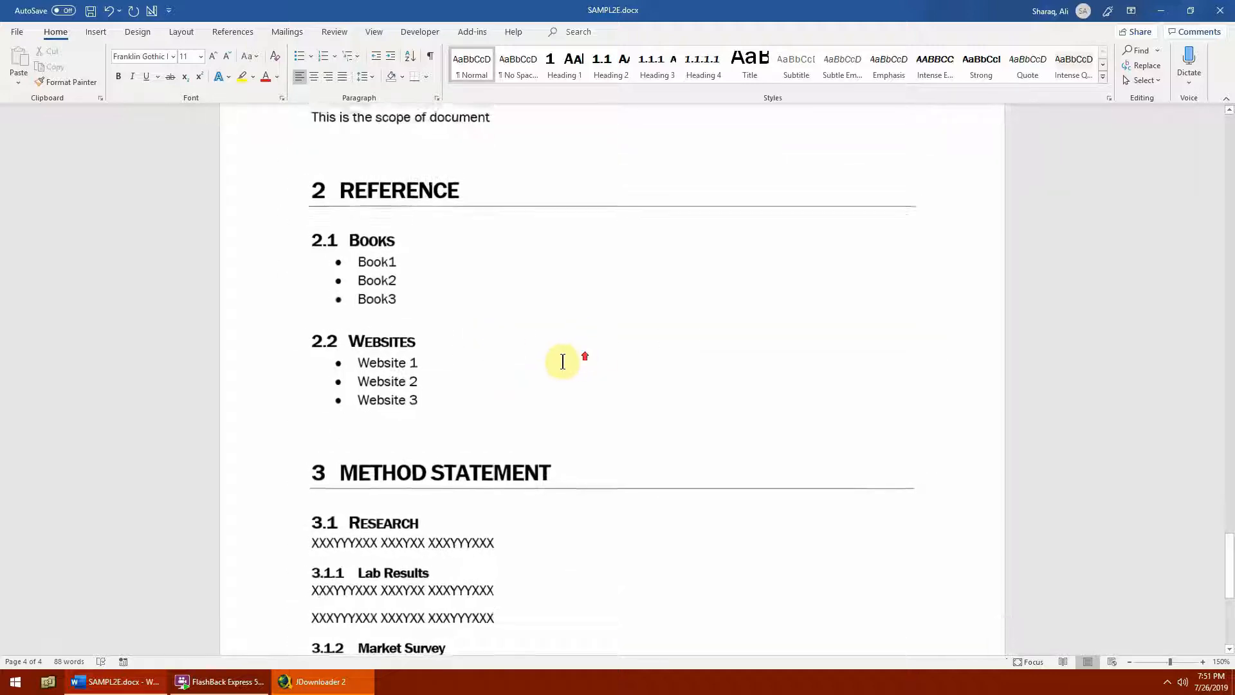
scroll(559, 365, "down", 3)
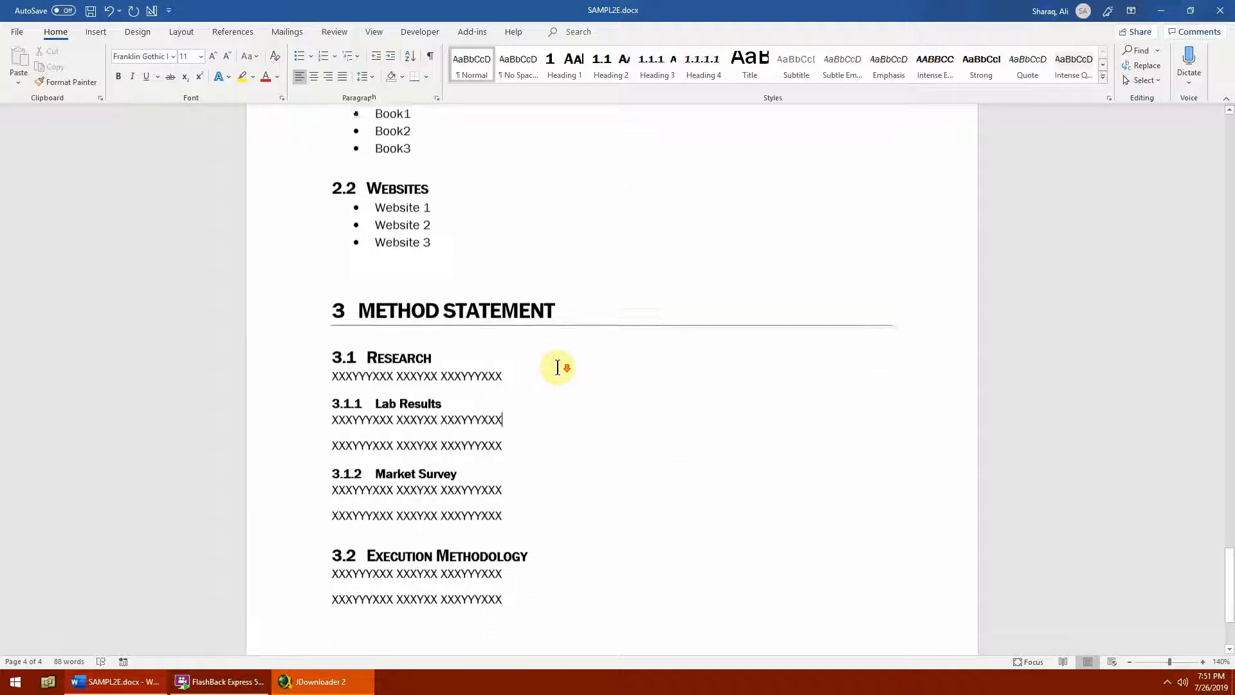
scroll(559, 364, "up", 5)
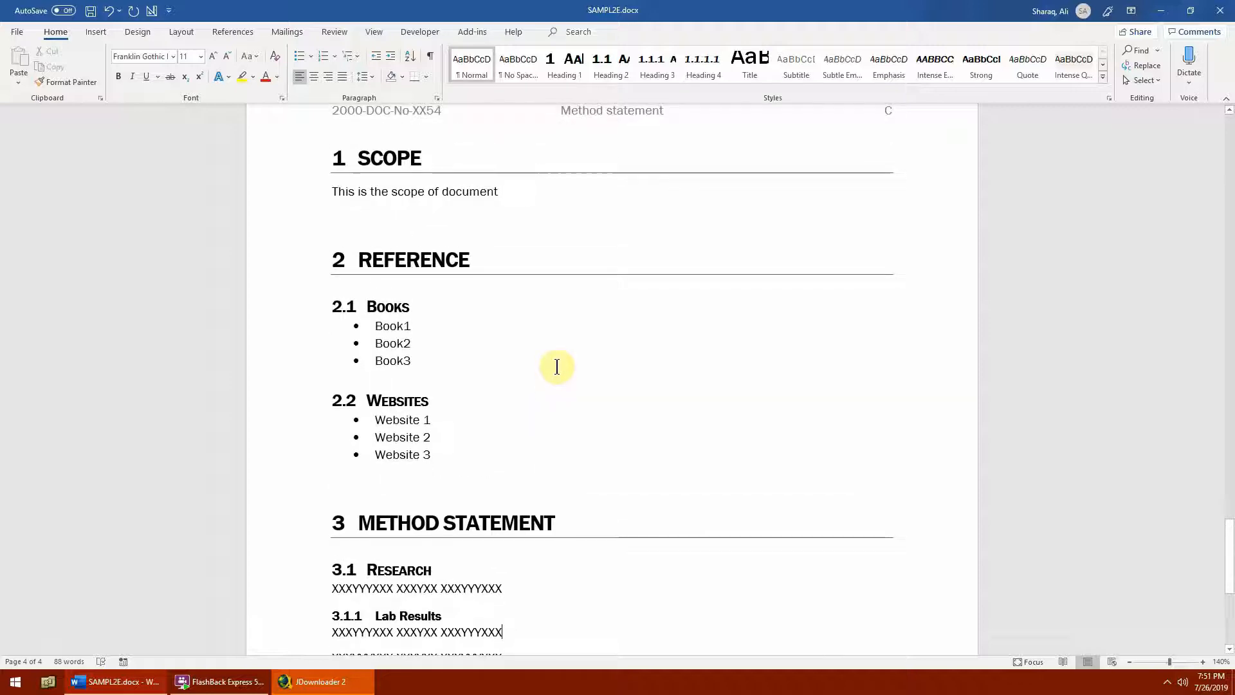
scroll(557, 367, "down", 3)
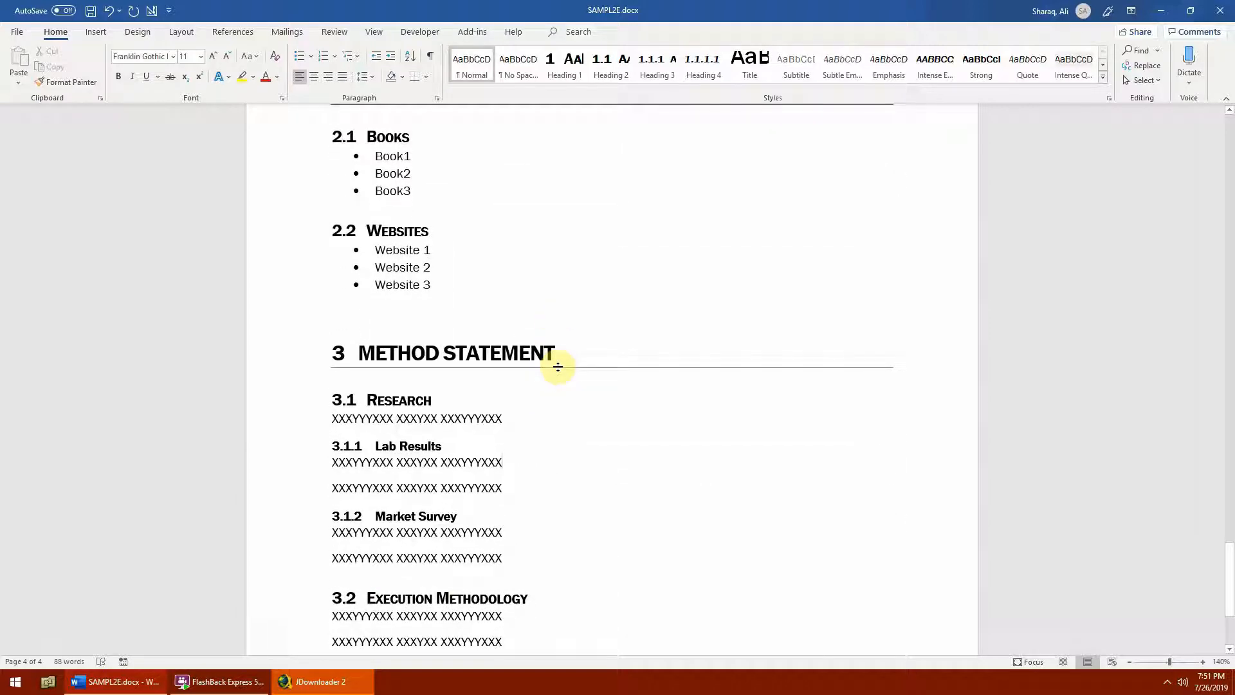
scroll(557, 367, "down", 3)
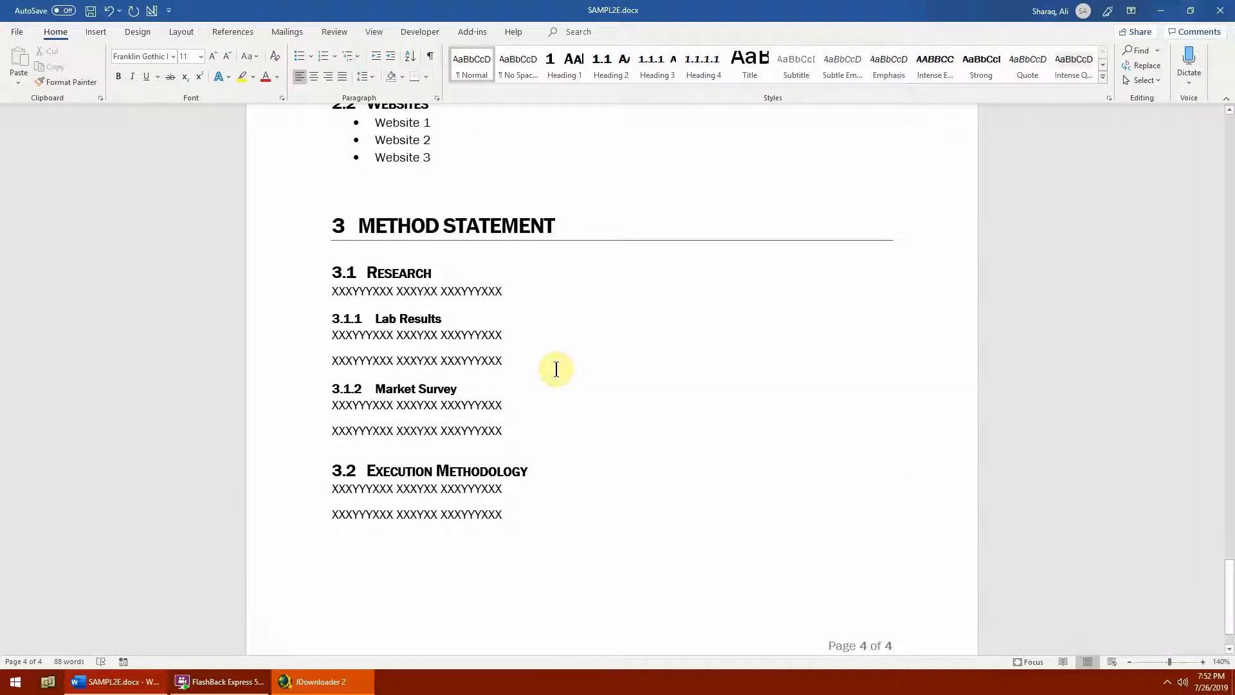
scroll(555, 368, "up", 5)
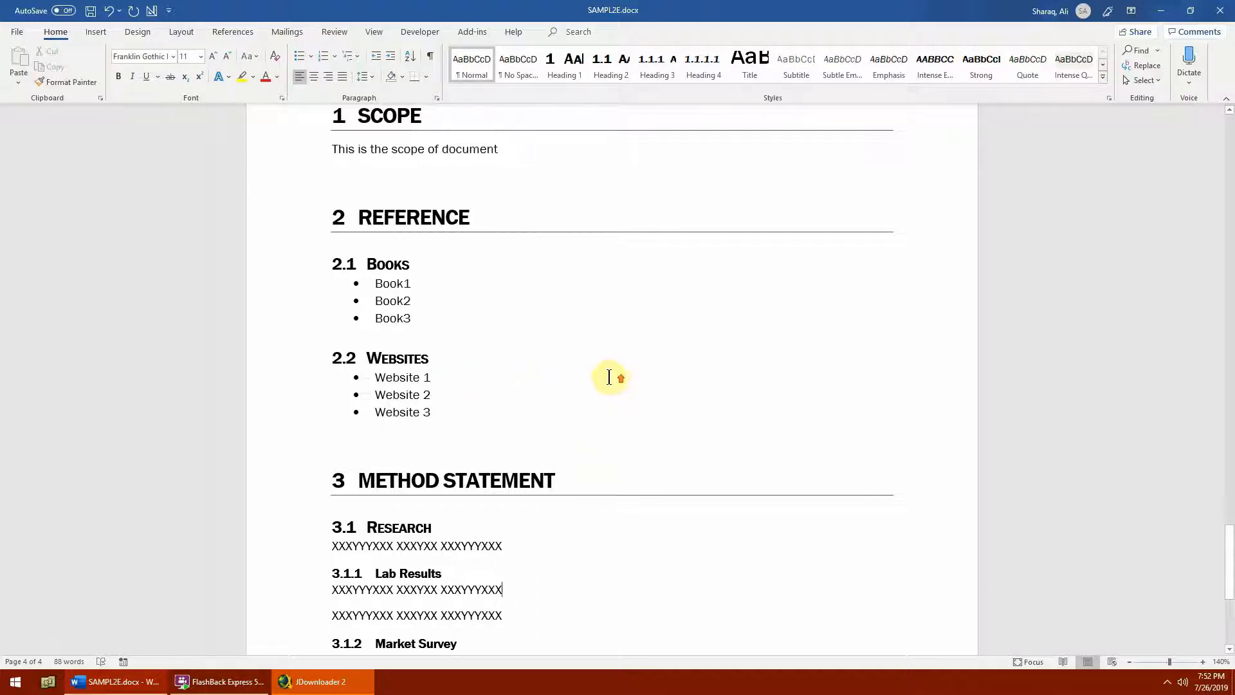
scroll(606, 378, "up", 2)
scroll(604, 379, "down", 3)
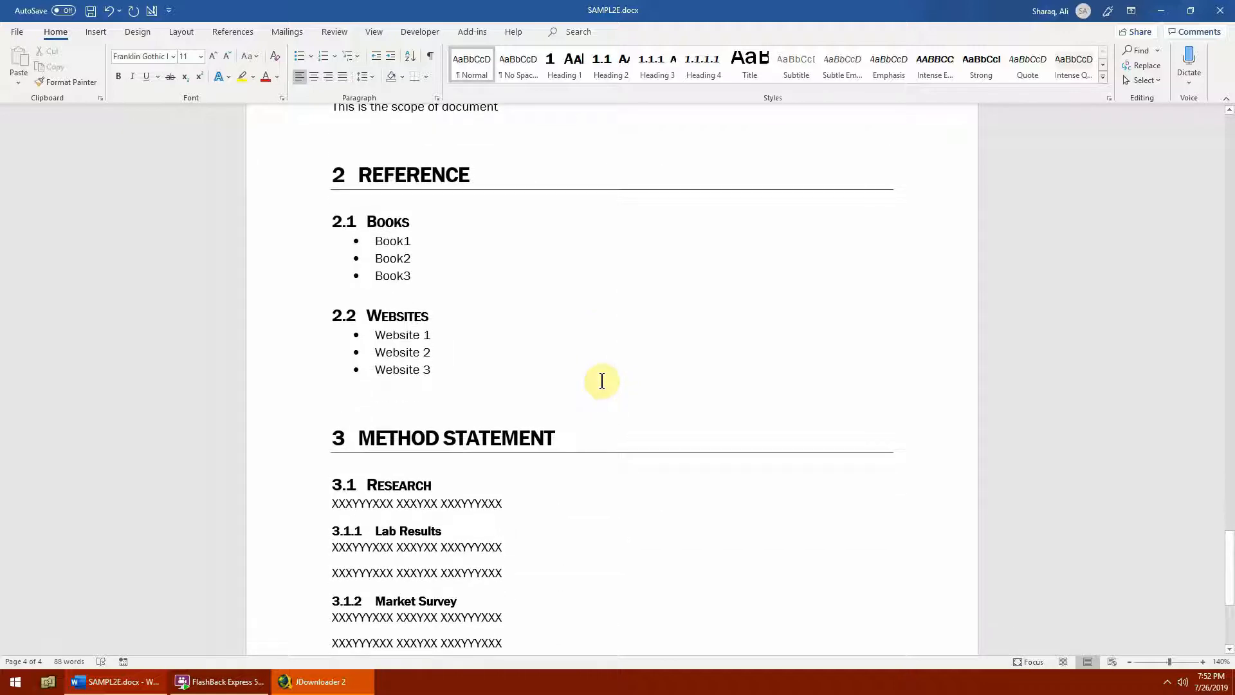
Apply the style set with solid-colored heading bars to the document and change its theme colors to Office
left_click(138, 32)
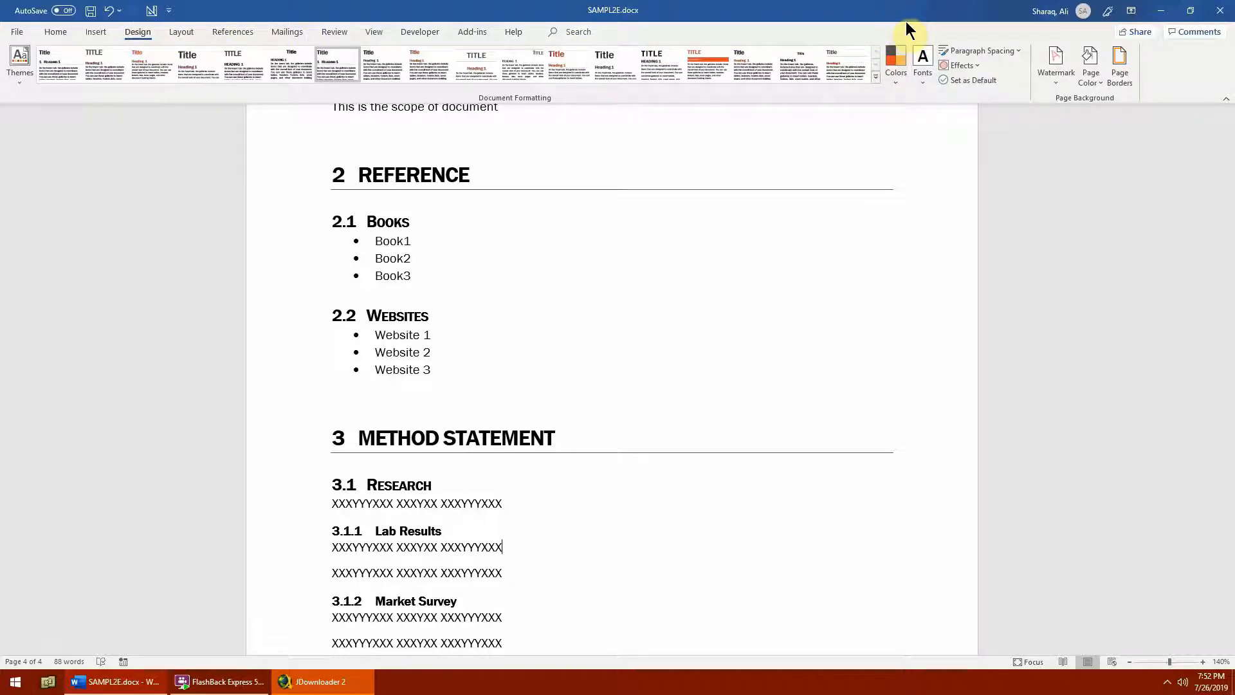
scroll(821, 285, "up", 3)
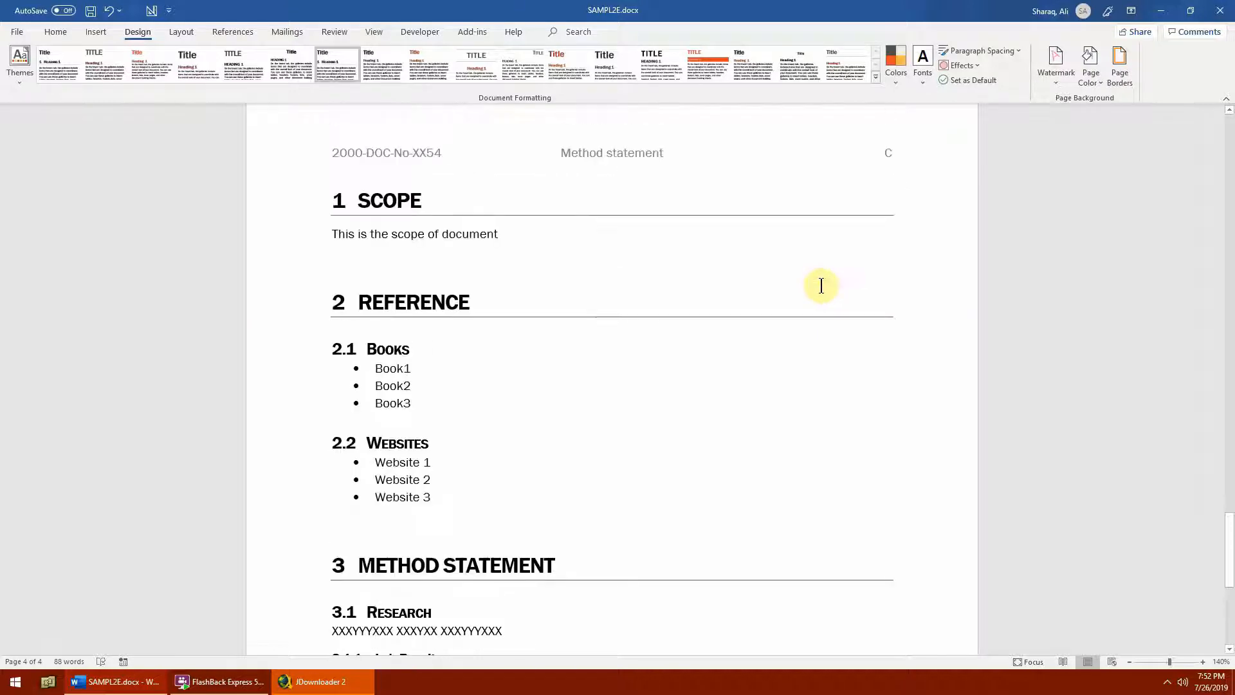
scroll(821, 285, "down", 2)
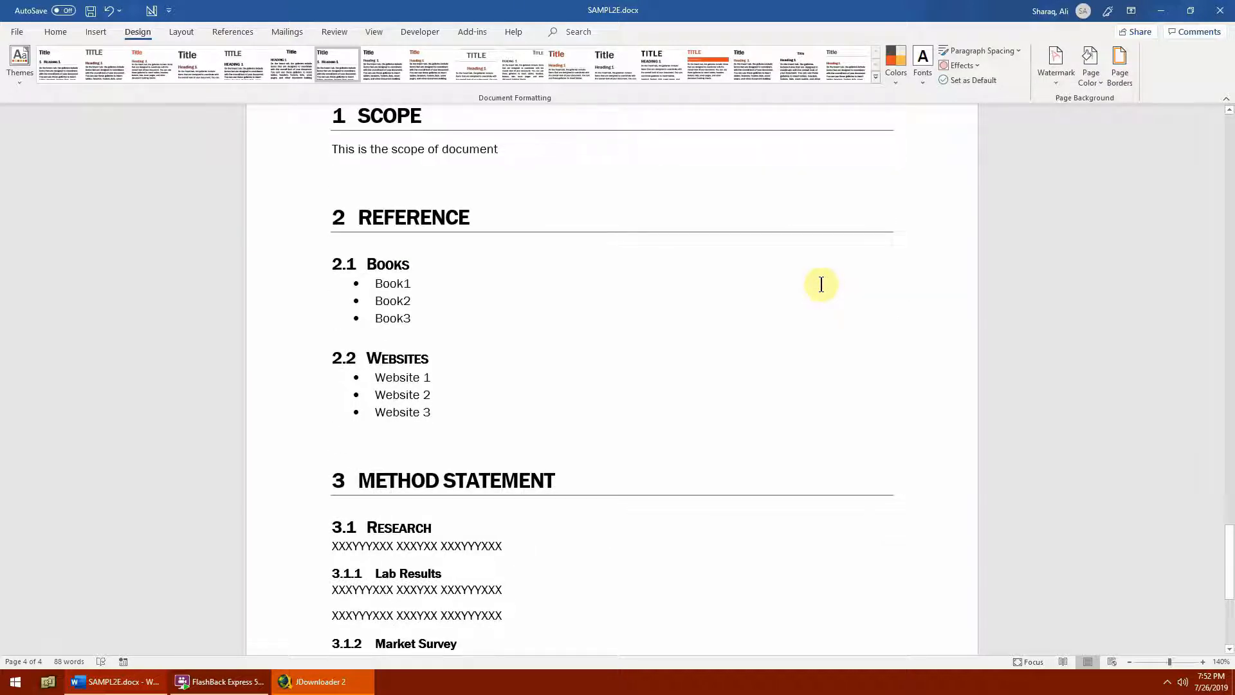
left_click(693, 70)
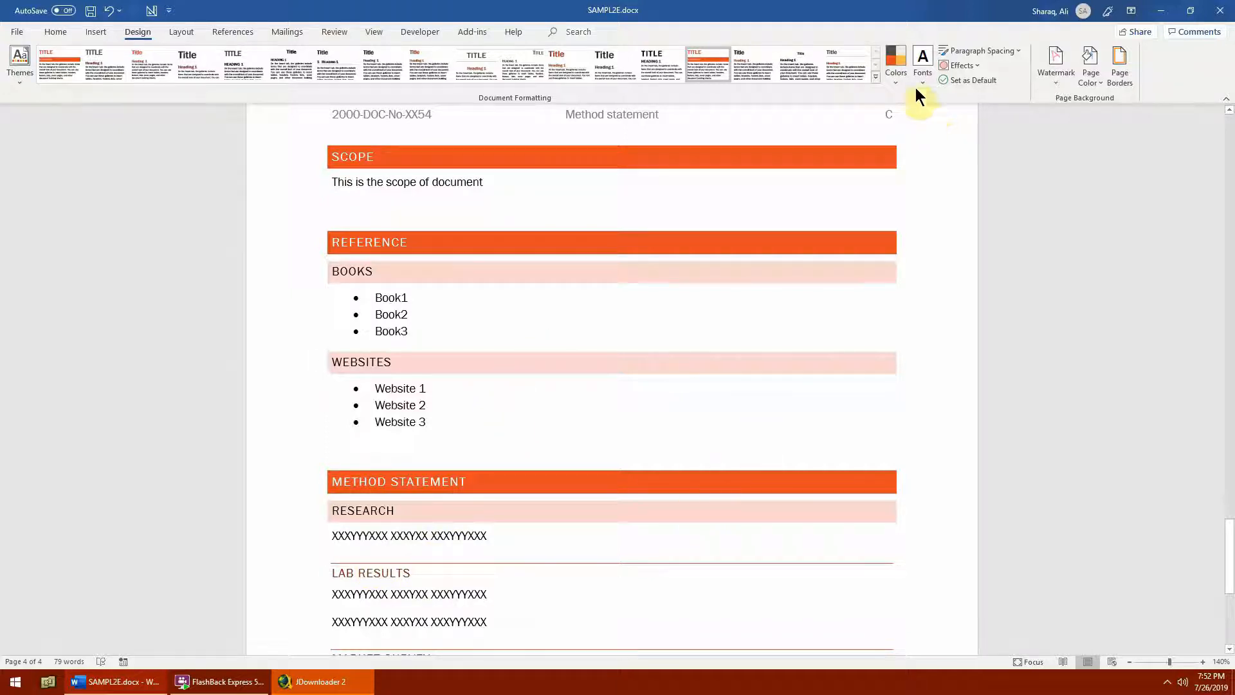
left_click(893, 72)
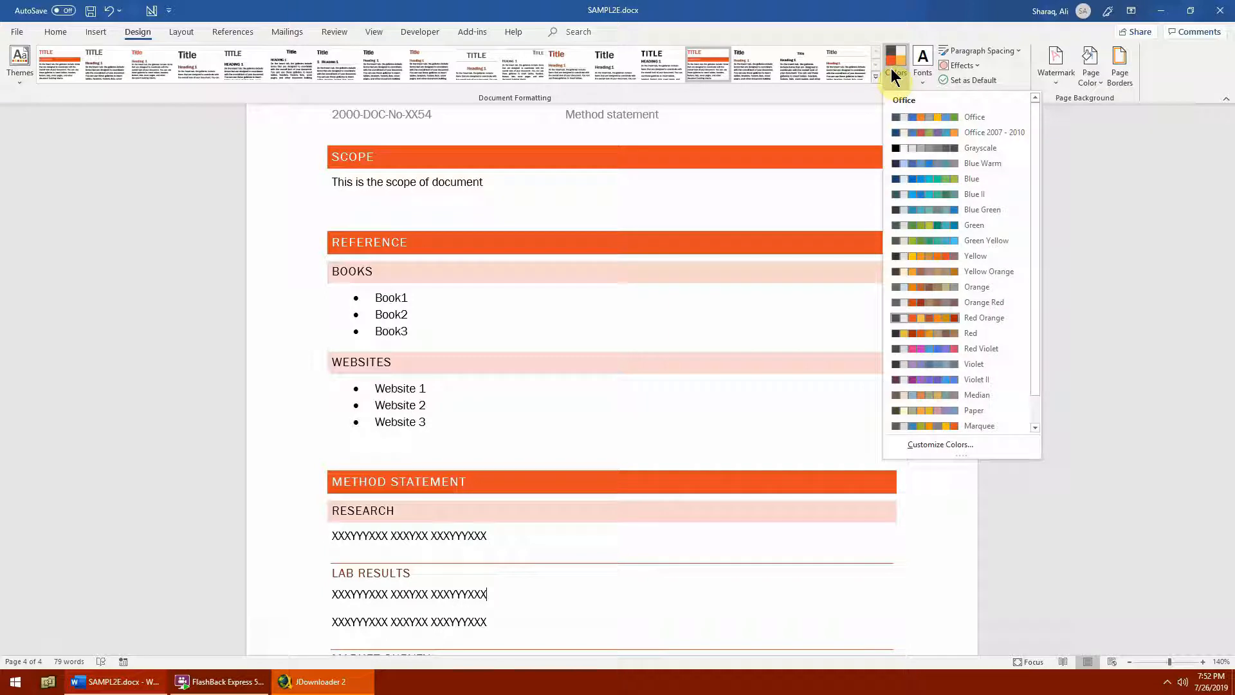
left_click(978, 116)
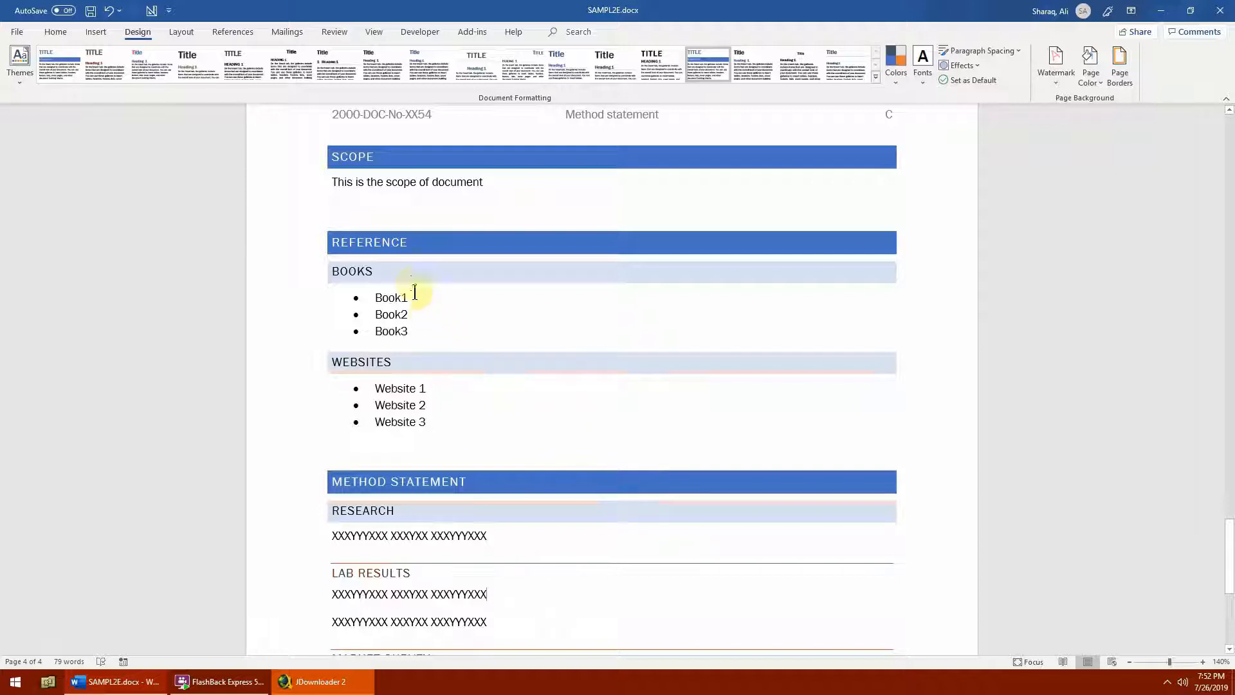
Switch the document back to the style set with numbered headings and a line under each main heading
left_click(325, 68)
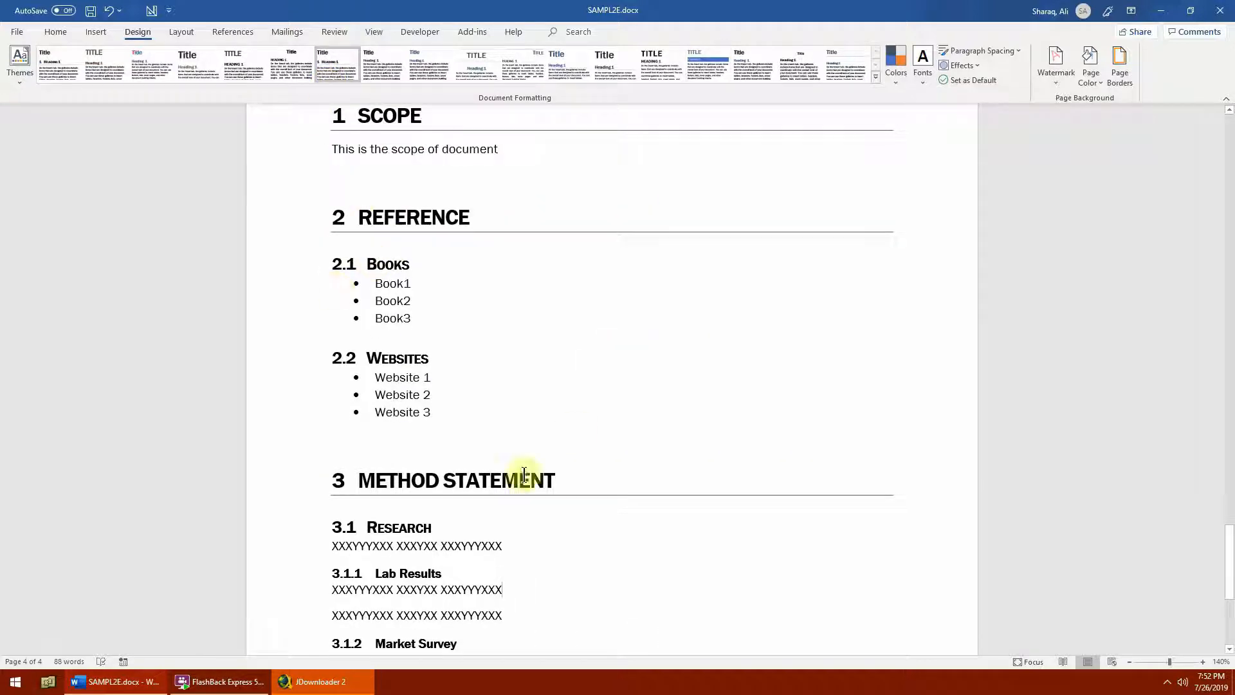
scroll(569, 477, "up", 2)
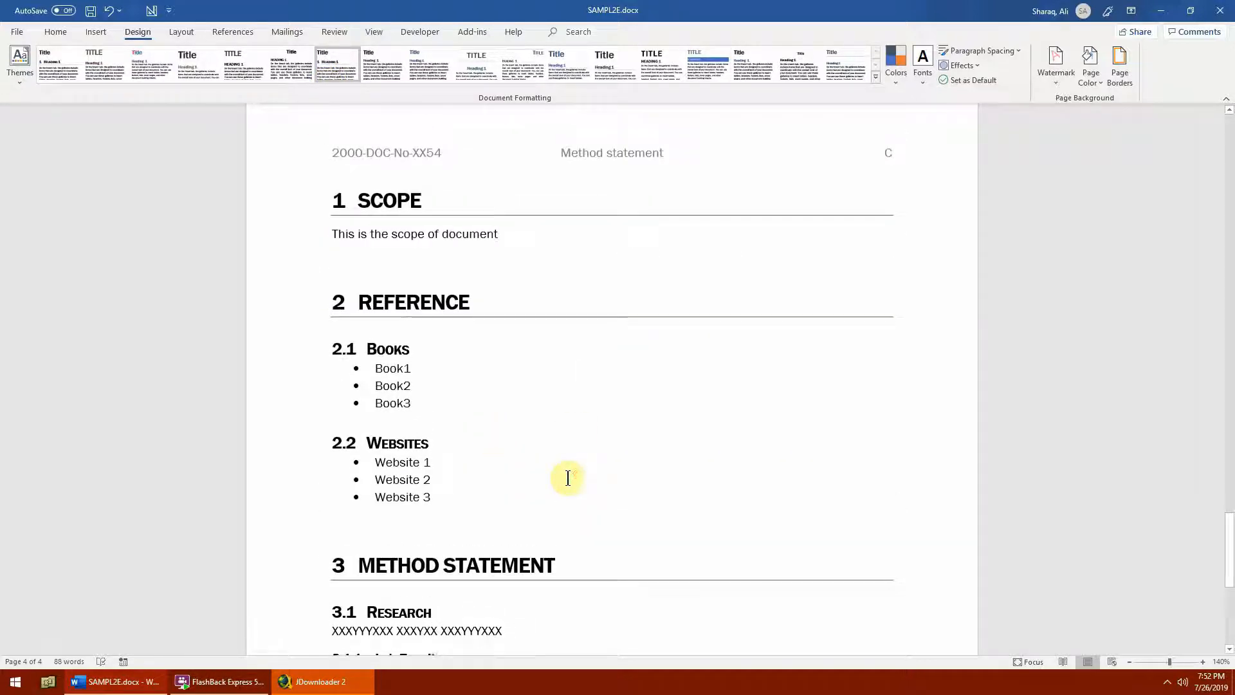
scroll(569, 477, "down", 2)
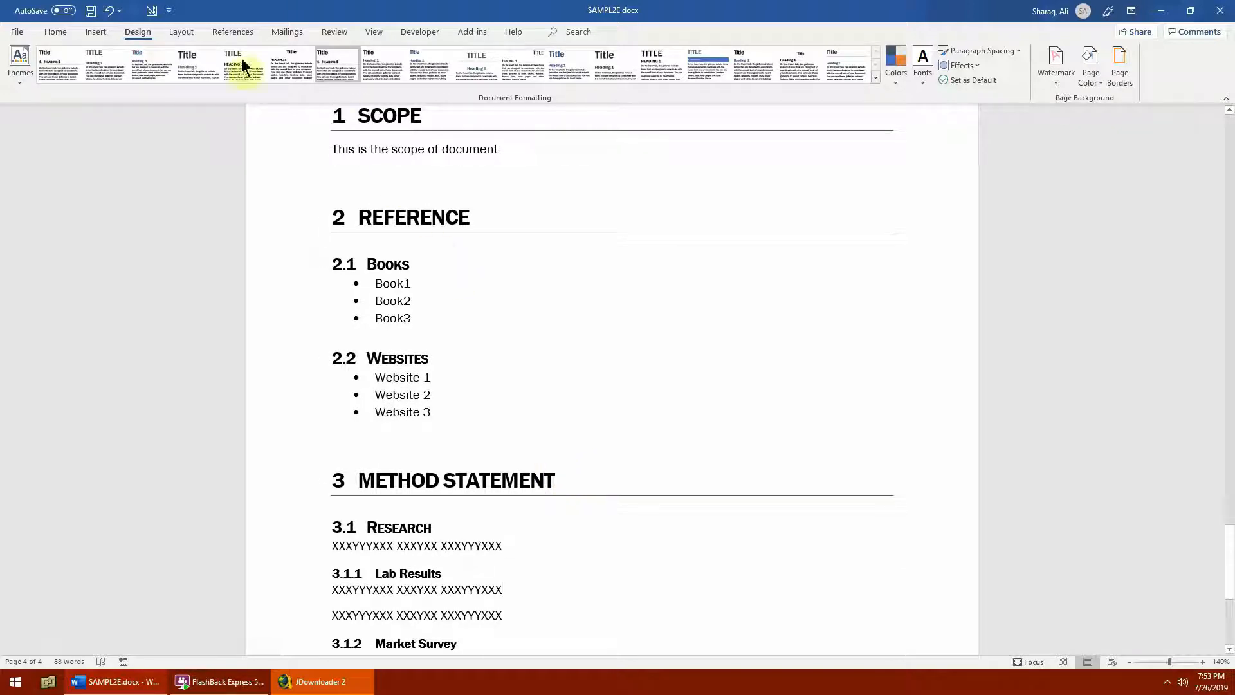
left_click(54, 34)
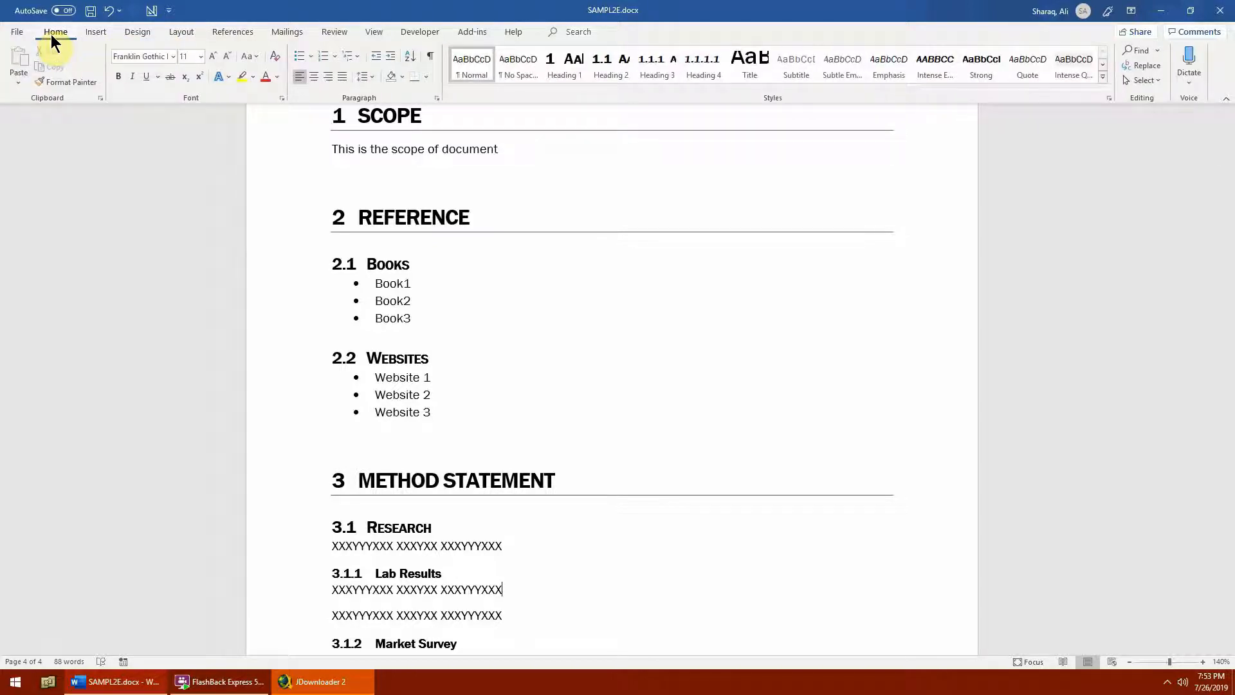
scroll(433, 563, "down", 3)
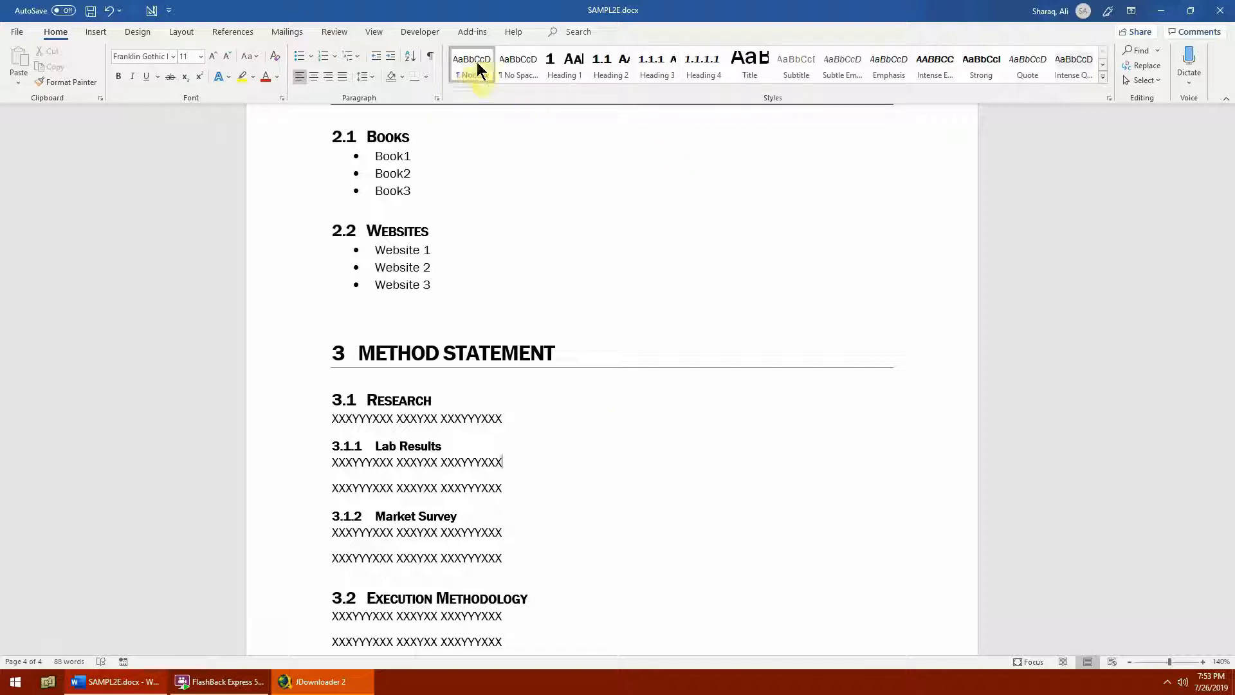
Modify the Heading 3 style to add italic formatting, using the Lab Results subtitle as the sample
left_click(657, 76)
key("ctrl+z")
left_click(422, 446)
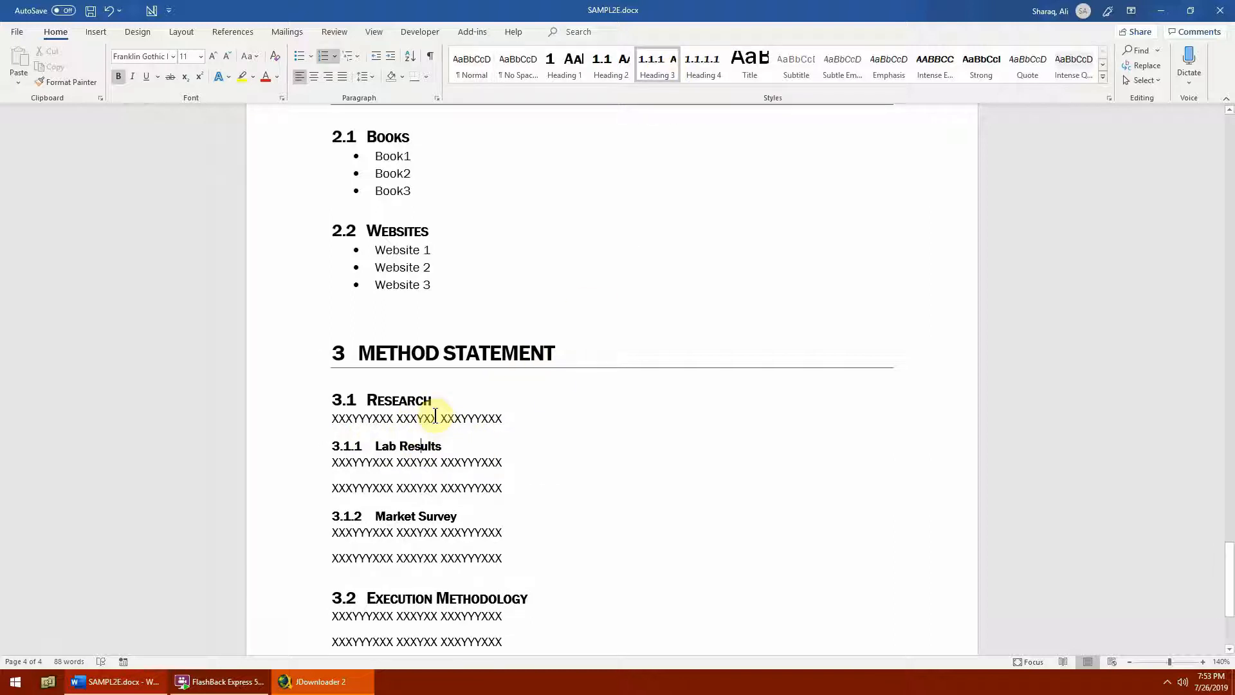
right_click(659, 70)
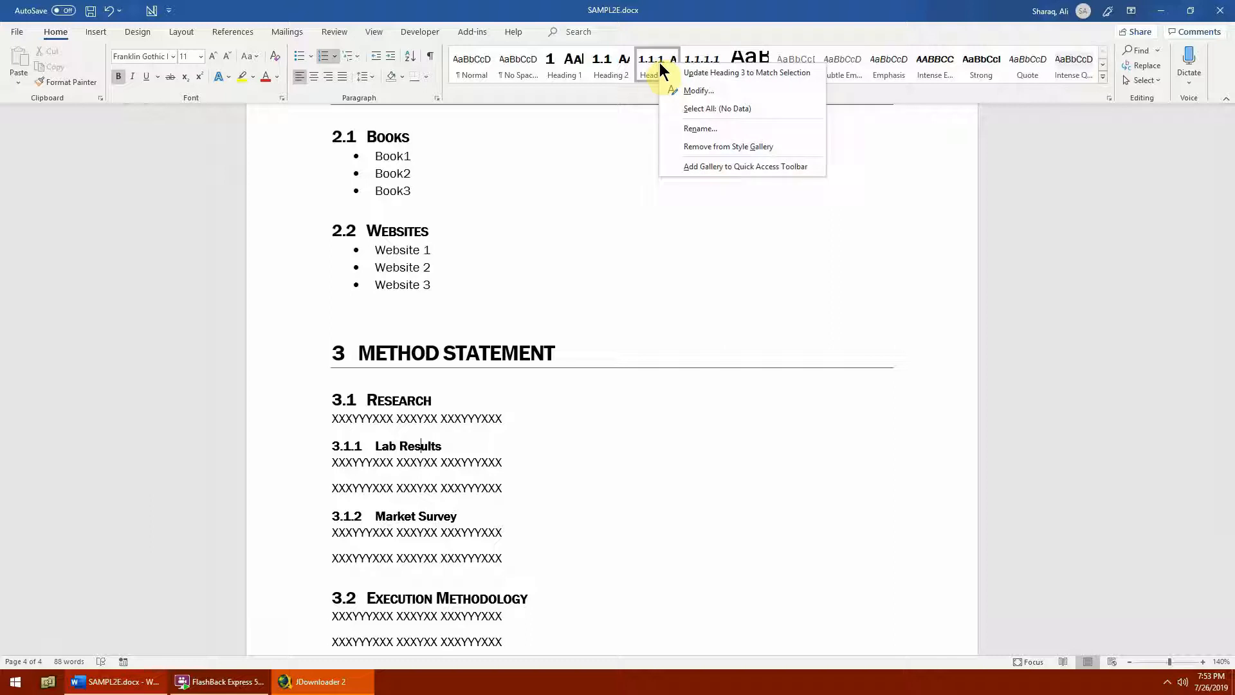
left_click(681, 90)
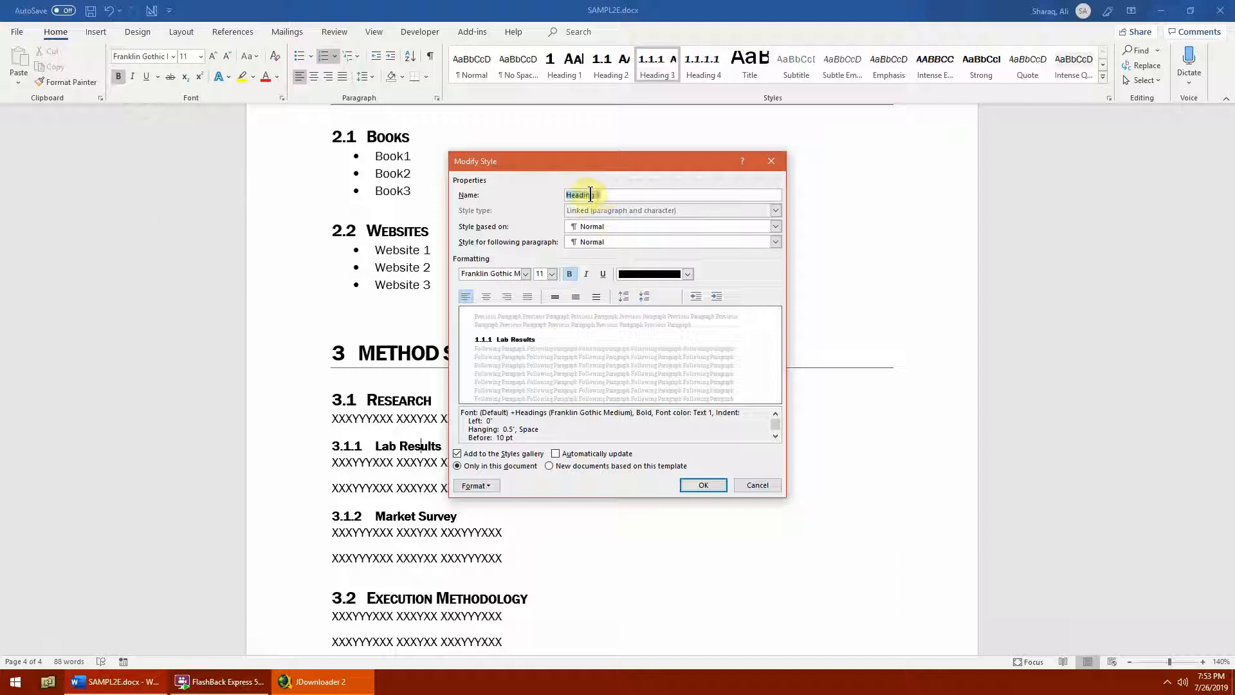
left_click(585, 274)
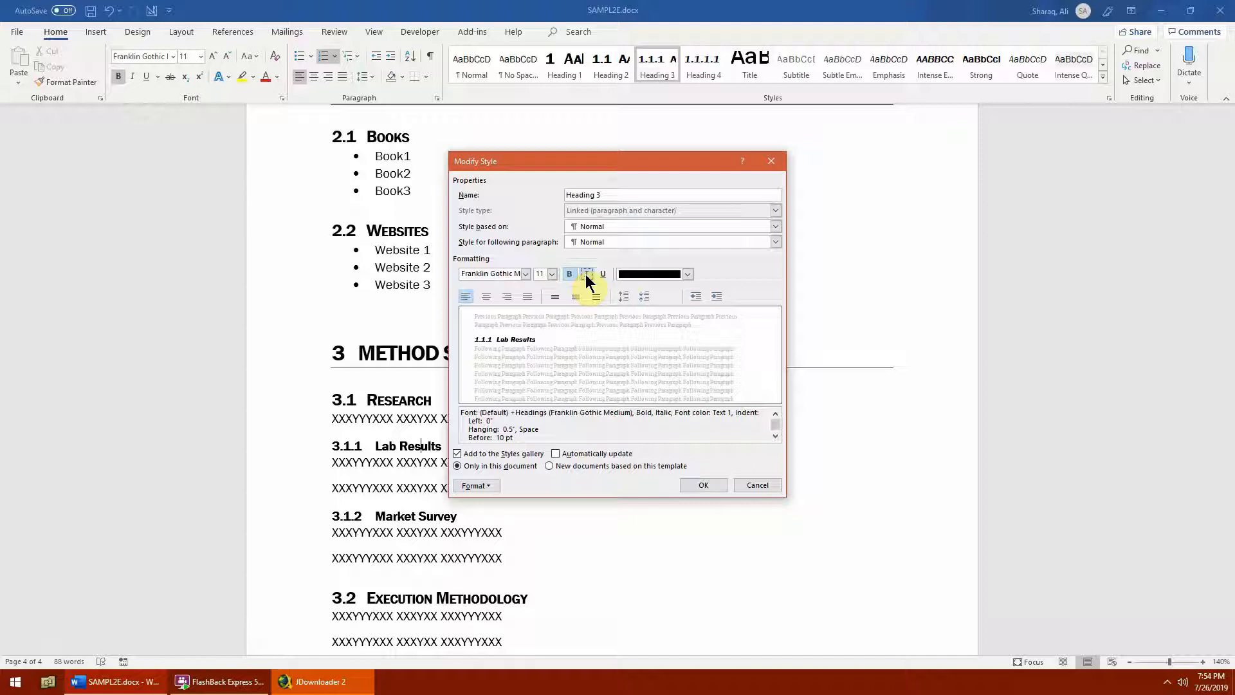
left_click(704, 484)
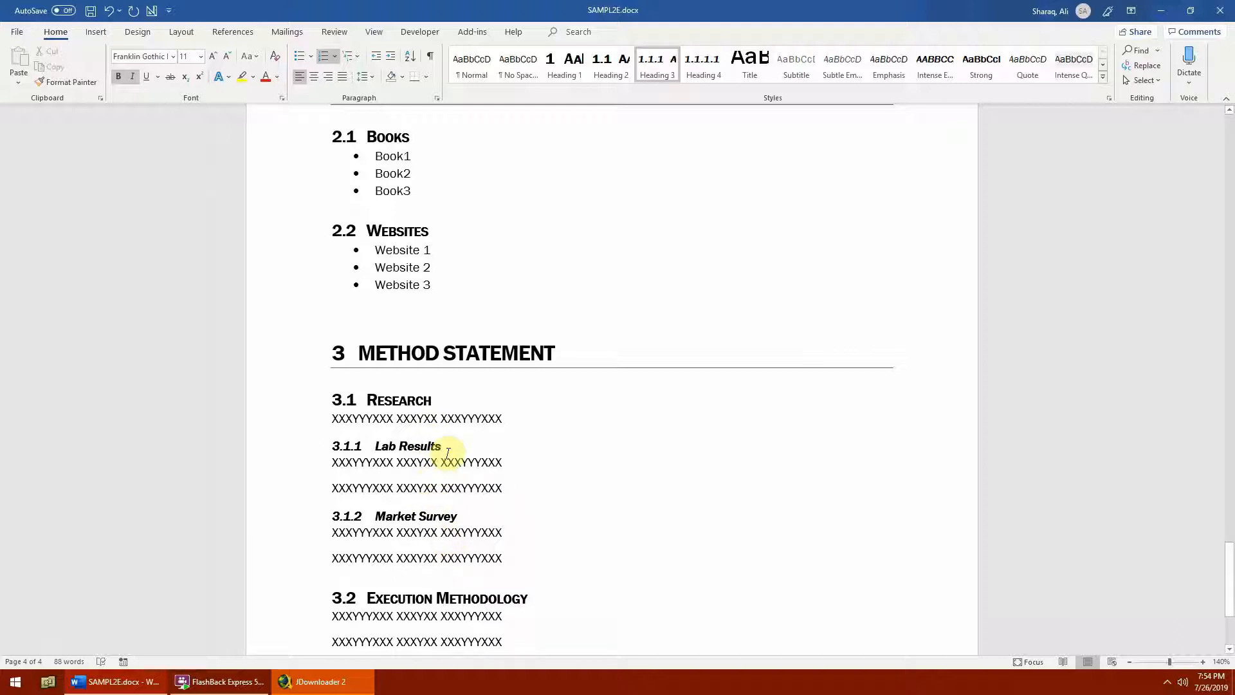
Try underlining only the Research heading with direct formatting, and undo it
left_click_drag(431, 400, 367, 400)
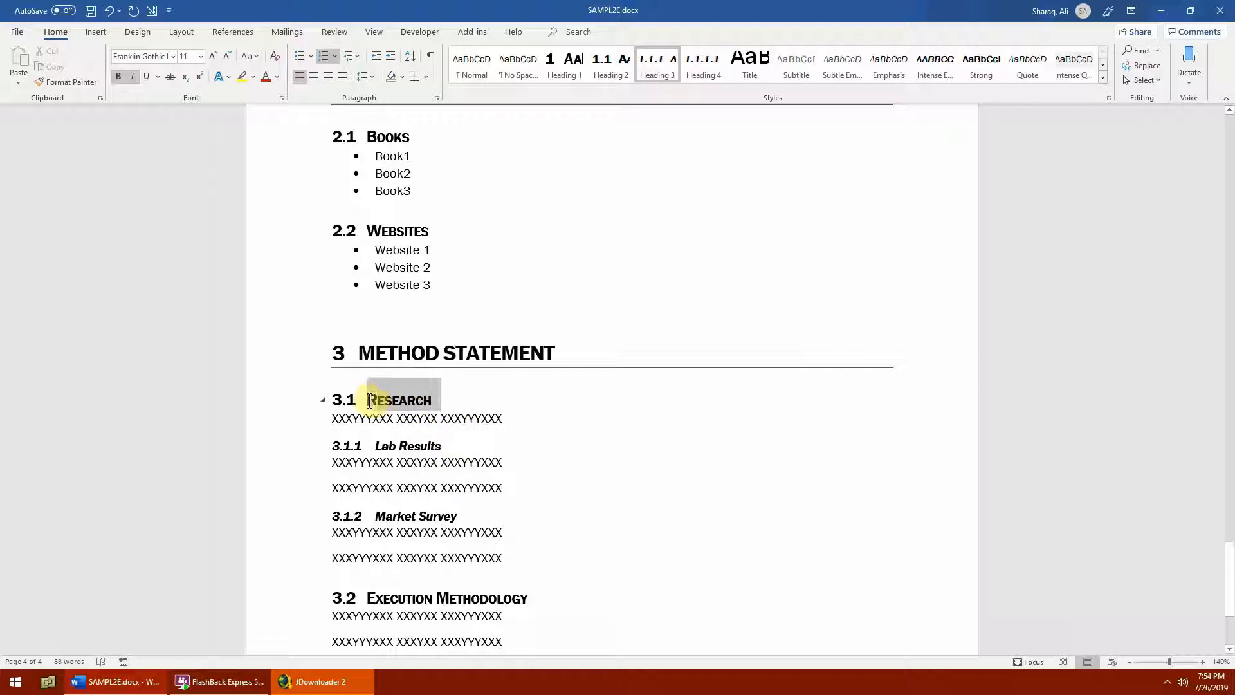
left_click(146, 78)
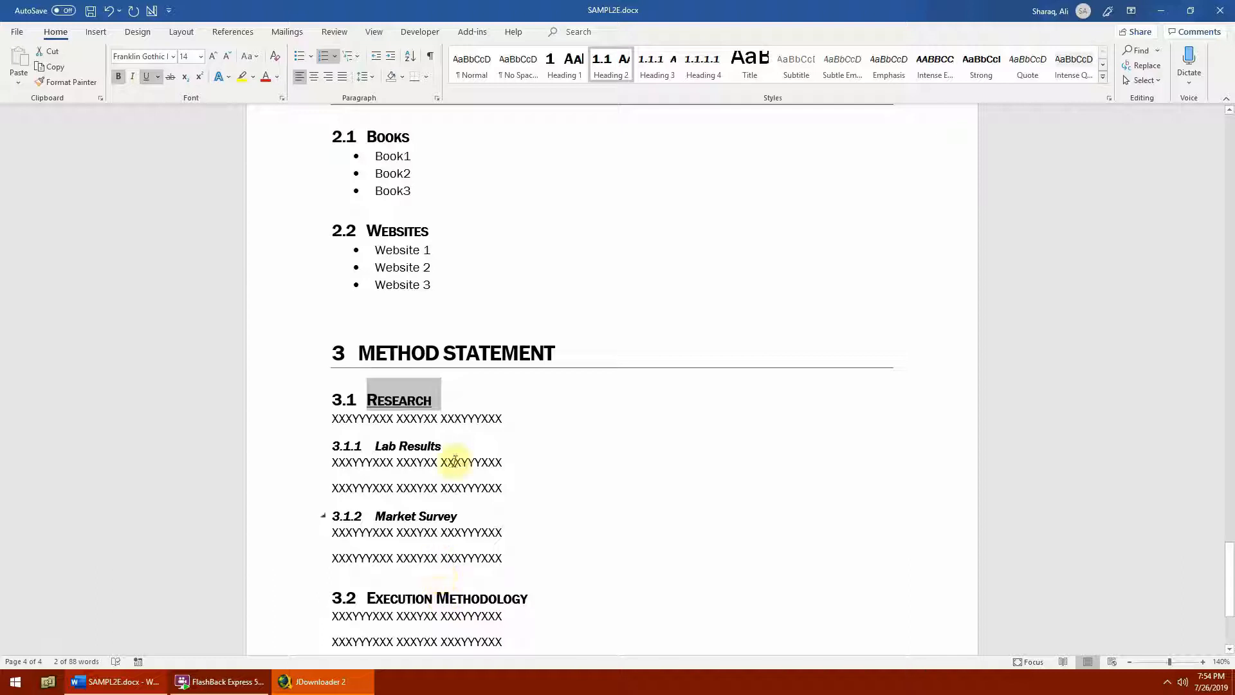
left_click(469, 447)
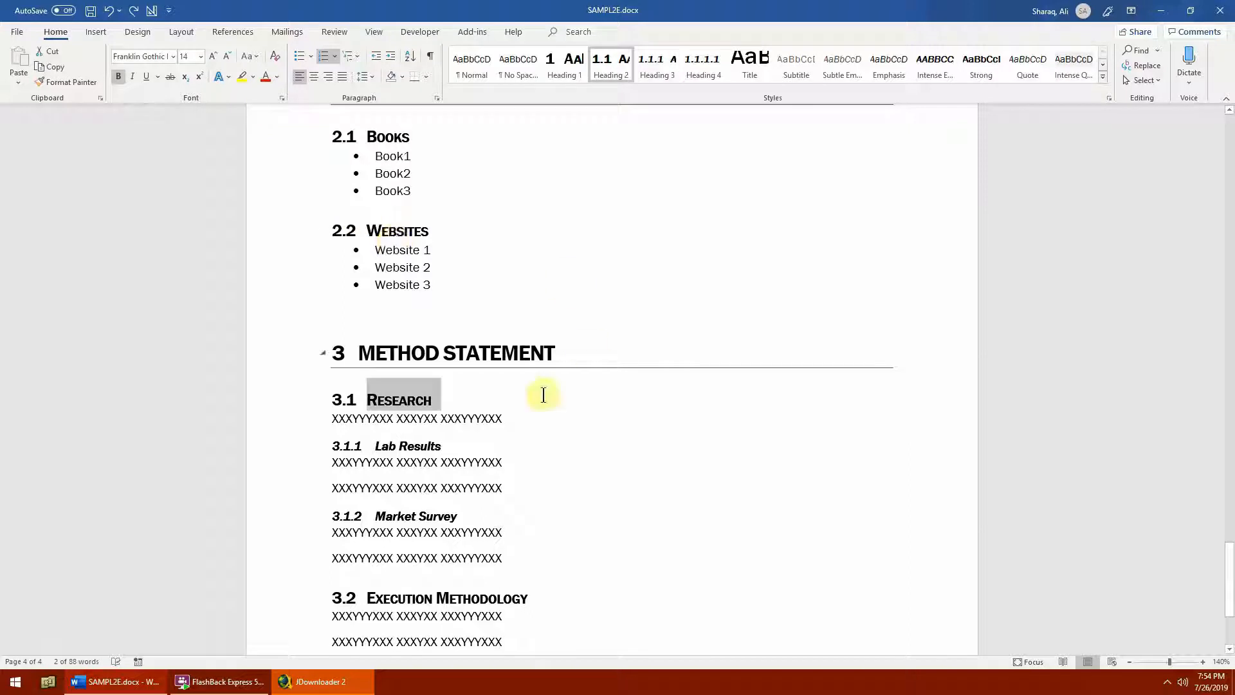
left_click(461, 418)
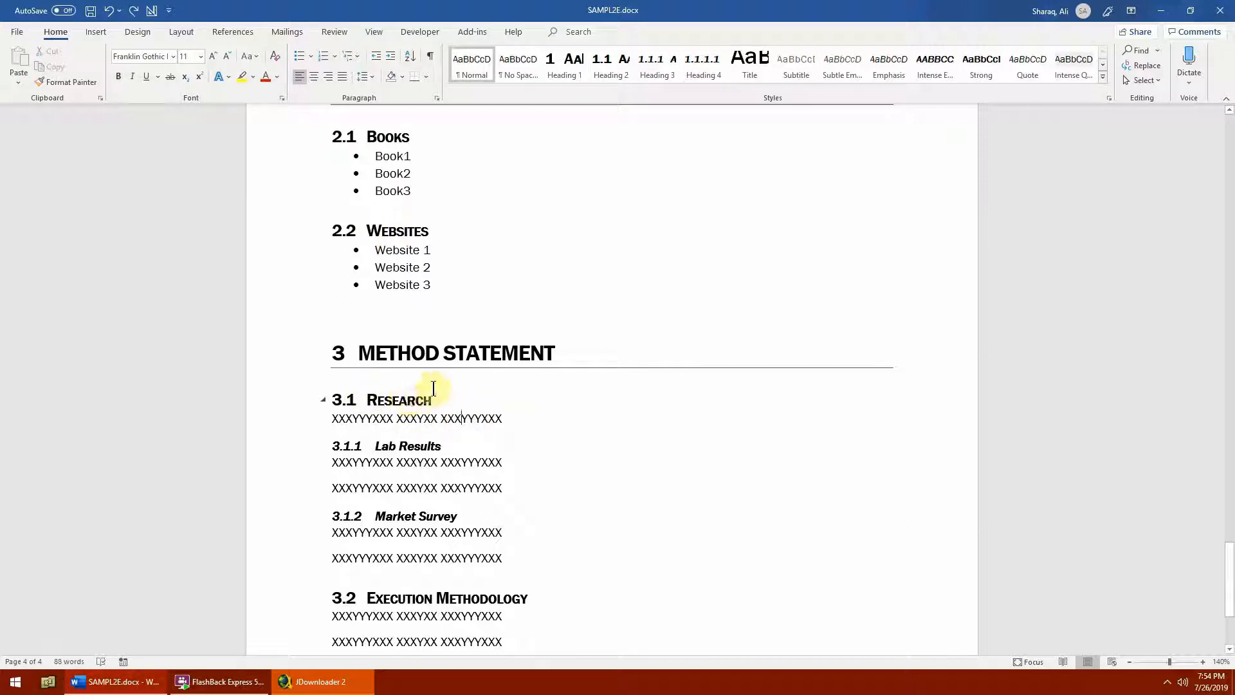
Modify the Heading 2 style to add a single underline to all its headings
right_click(600, 72)
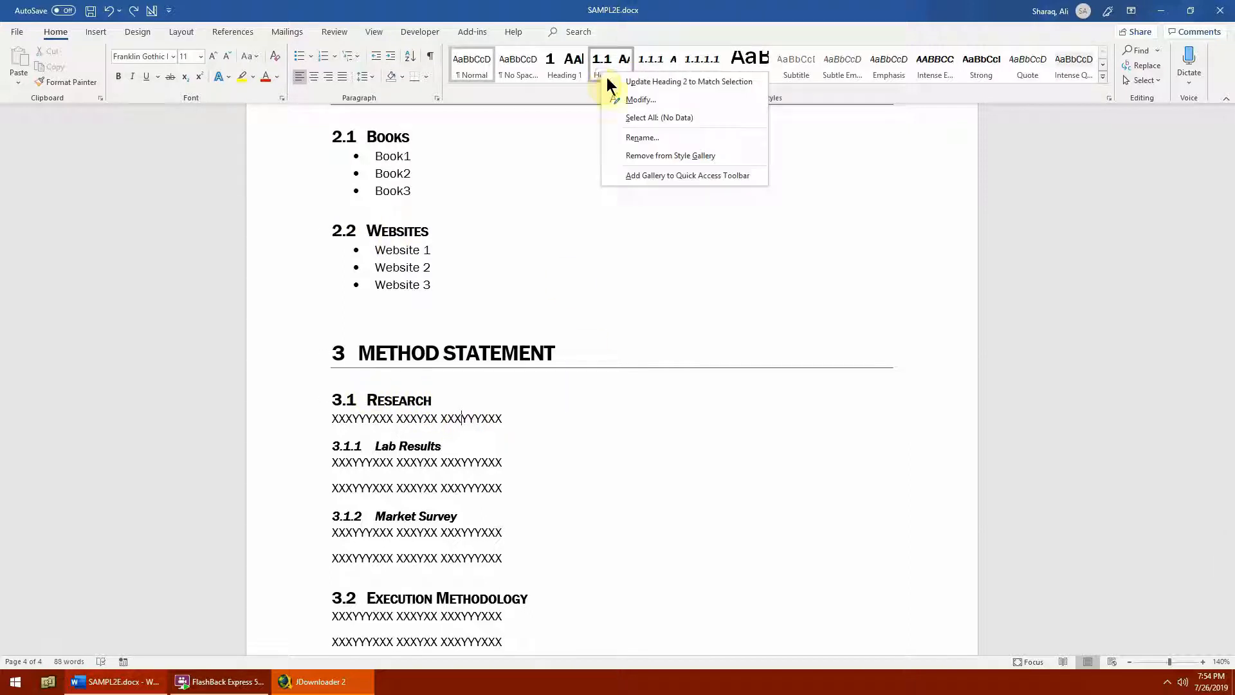
left_click(631, 100)
left_click(603, 274)
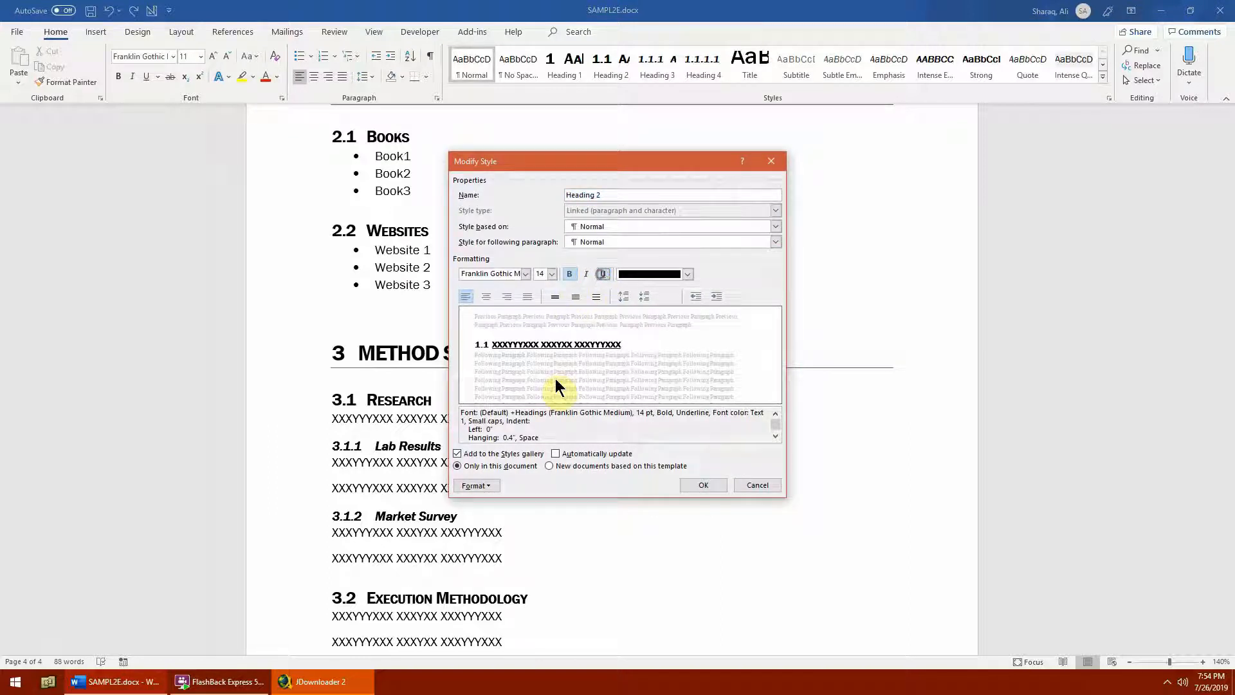
left_click(702, 484)
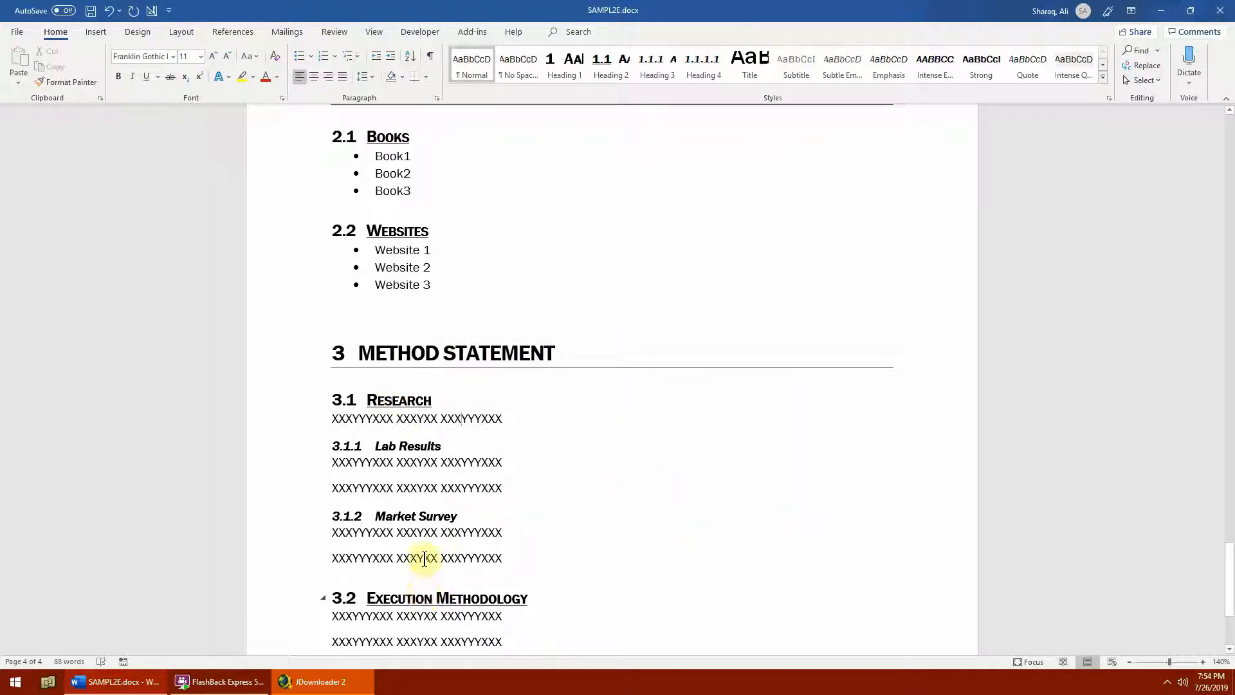
Edit the Heading 2 style's font settings from the Books heading and set a dotted underline style
left_click(396, 230)
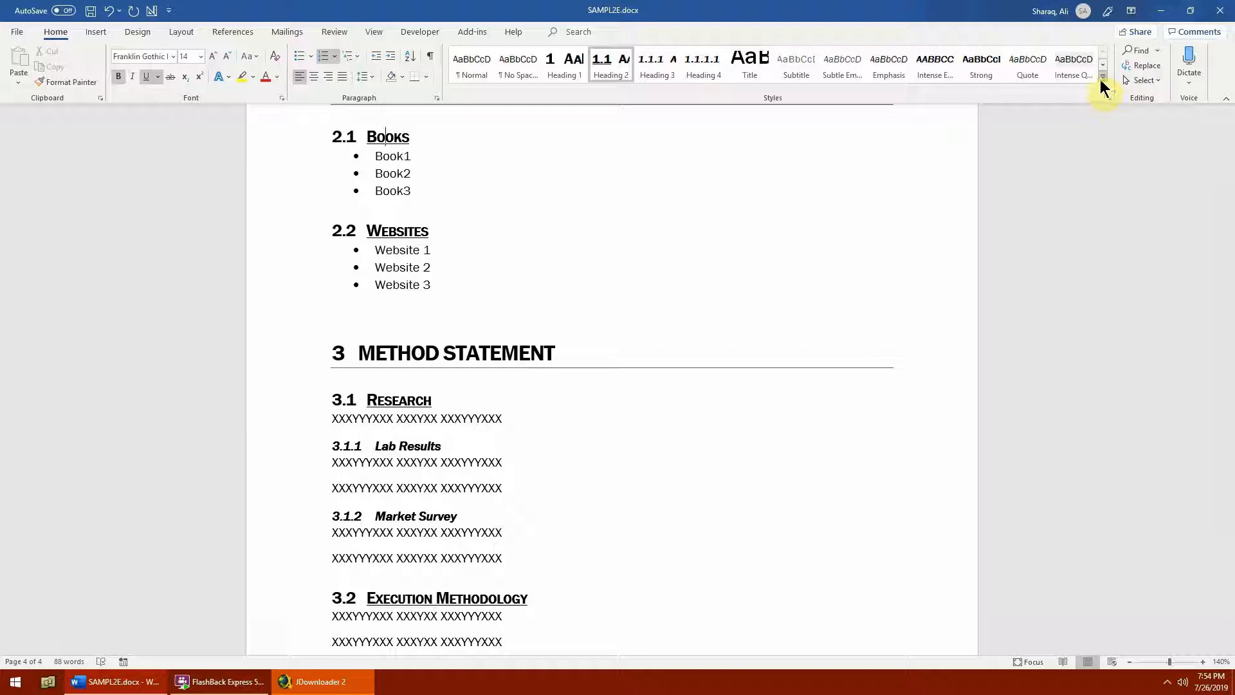
right_click(589, 76)
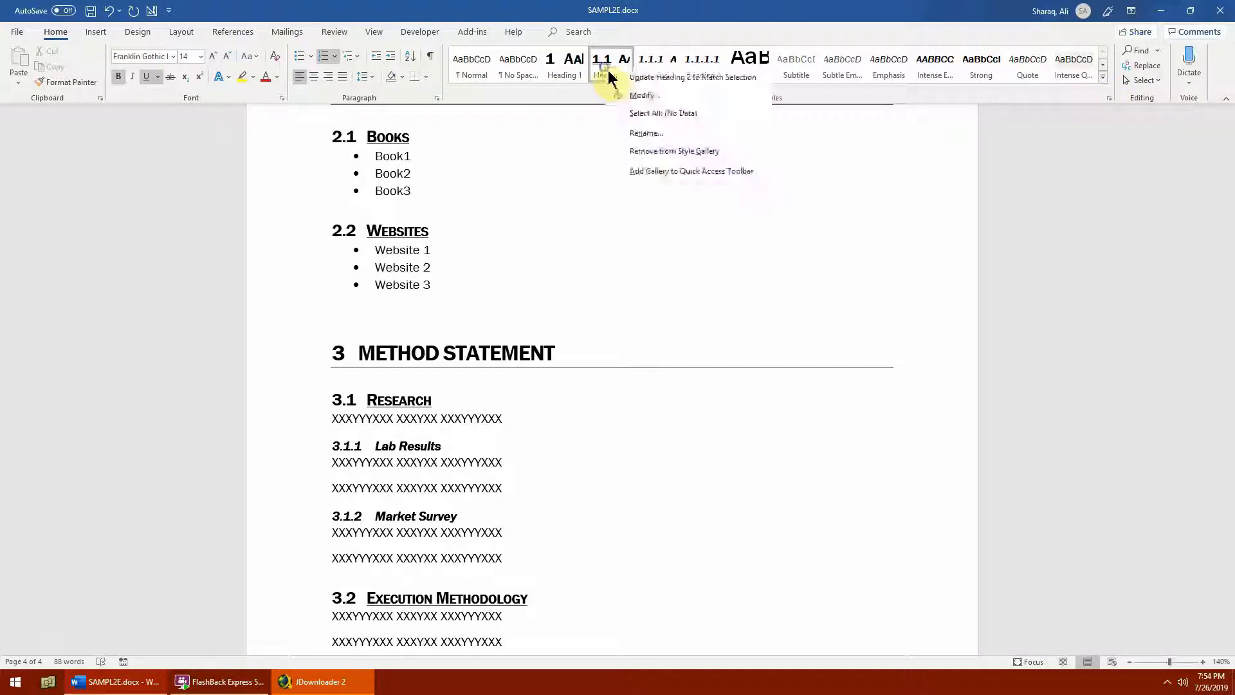
left_click(653, 95)
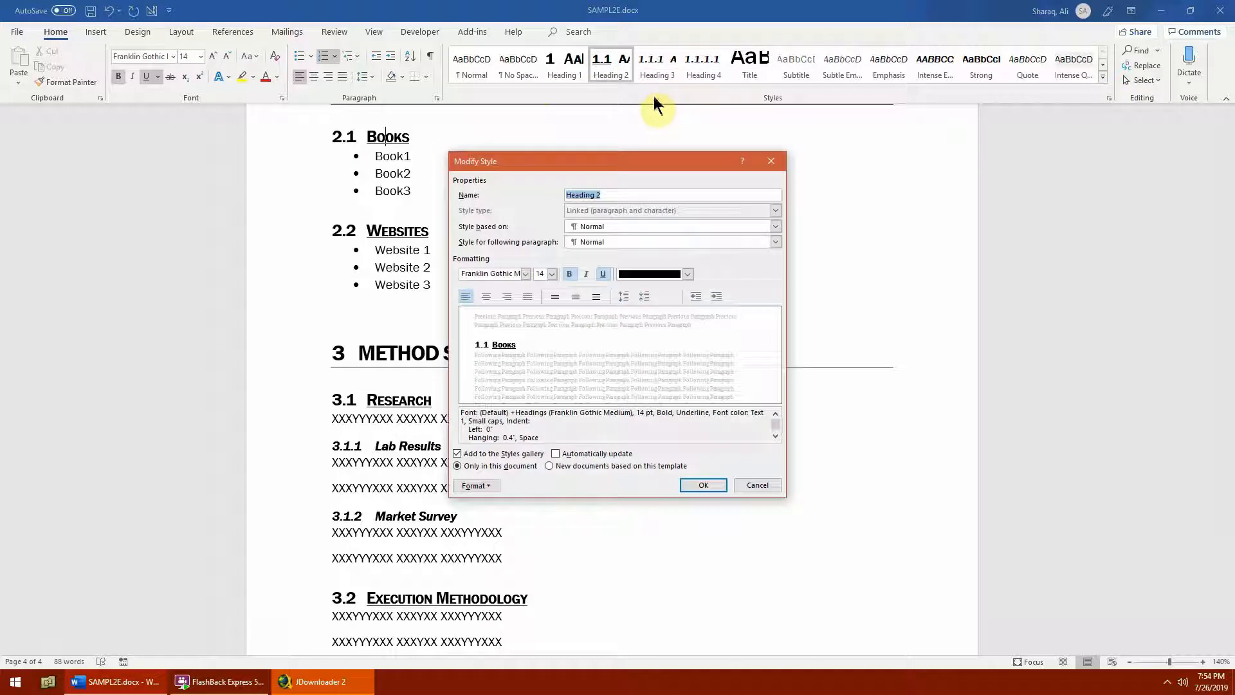
left_click(490, 489)
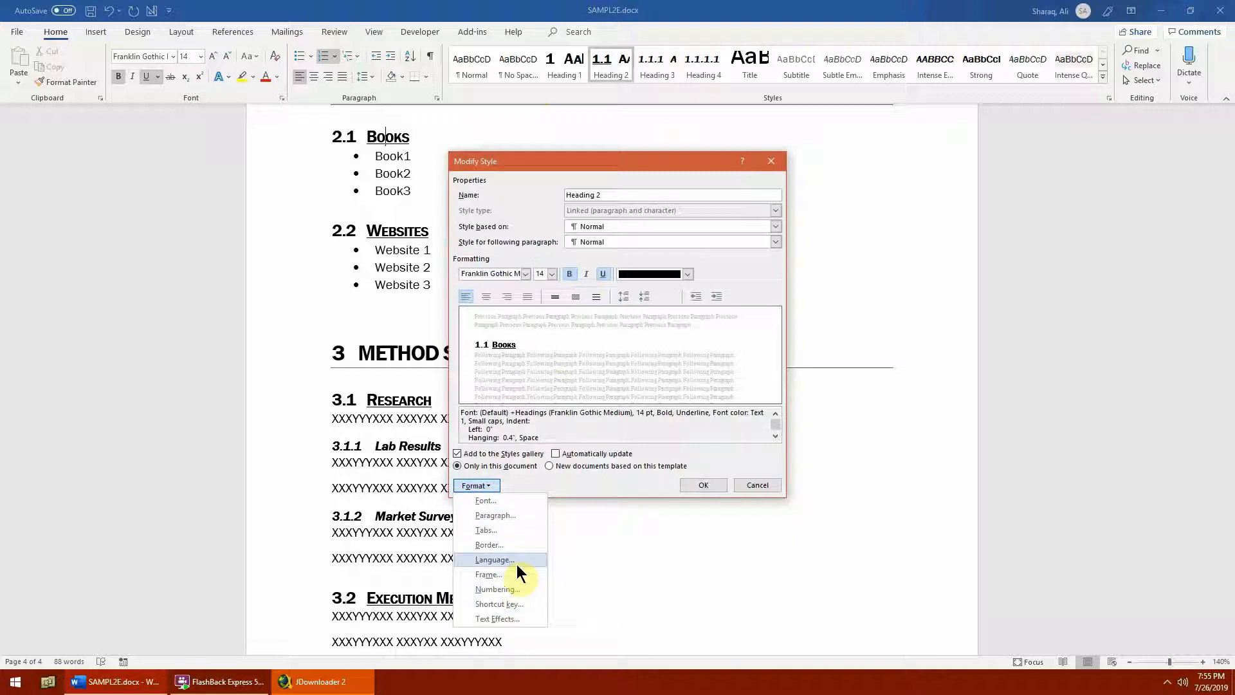
left_click(500, 502)
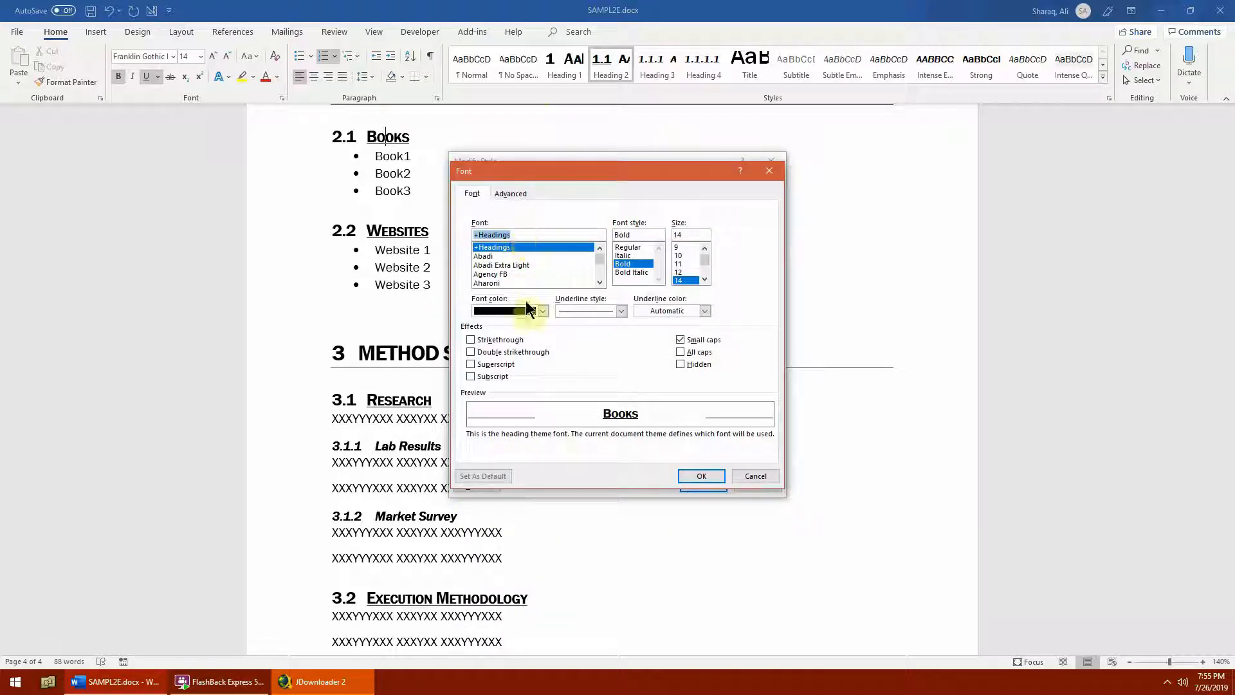
left_click(603, 315)
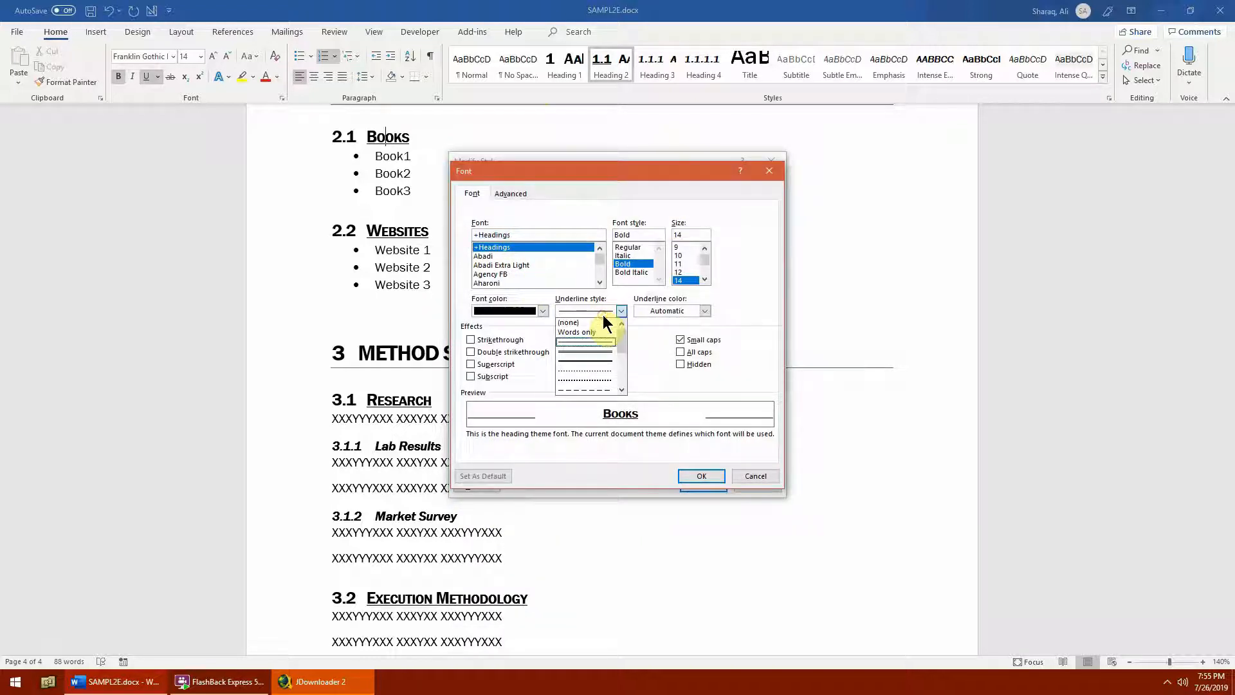
left_click(603, 370)
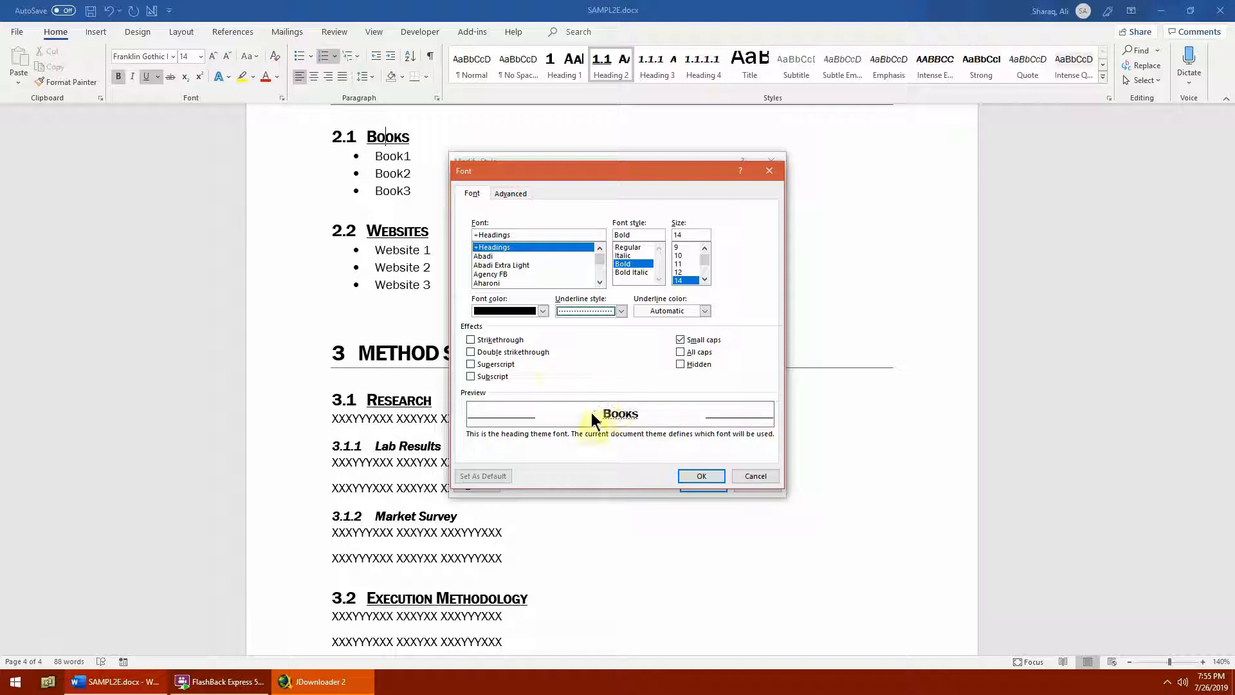
left_click(706, 475)
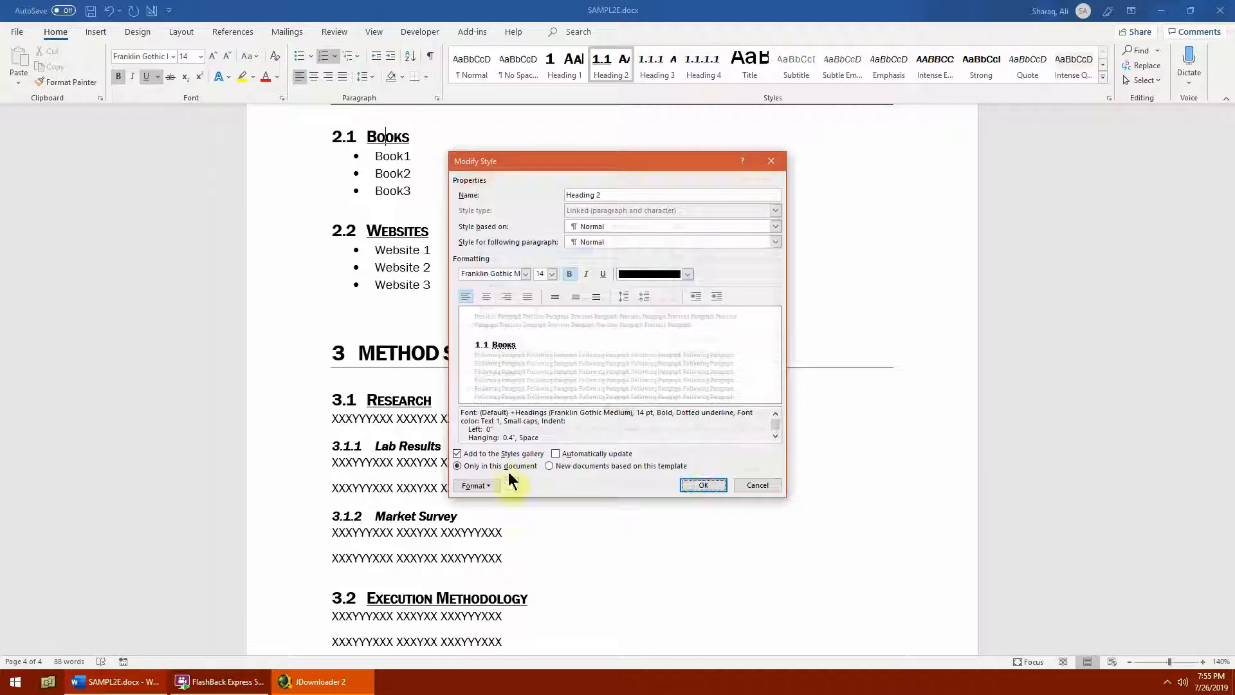
Examine the Heading 2 style's paragraph spacing and numbering options, including the new number format settings, without changing them
left_click(475, 485)
left_click(508, 516)
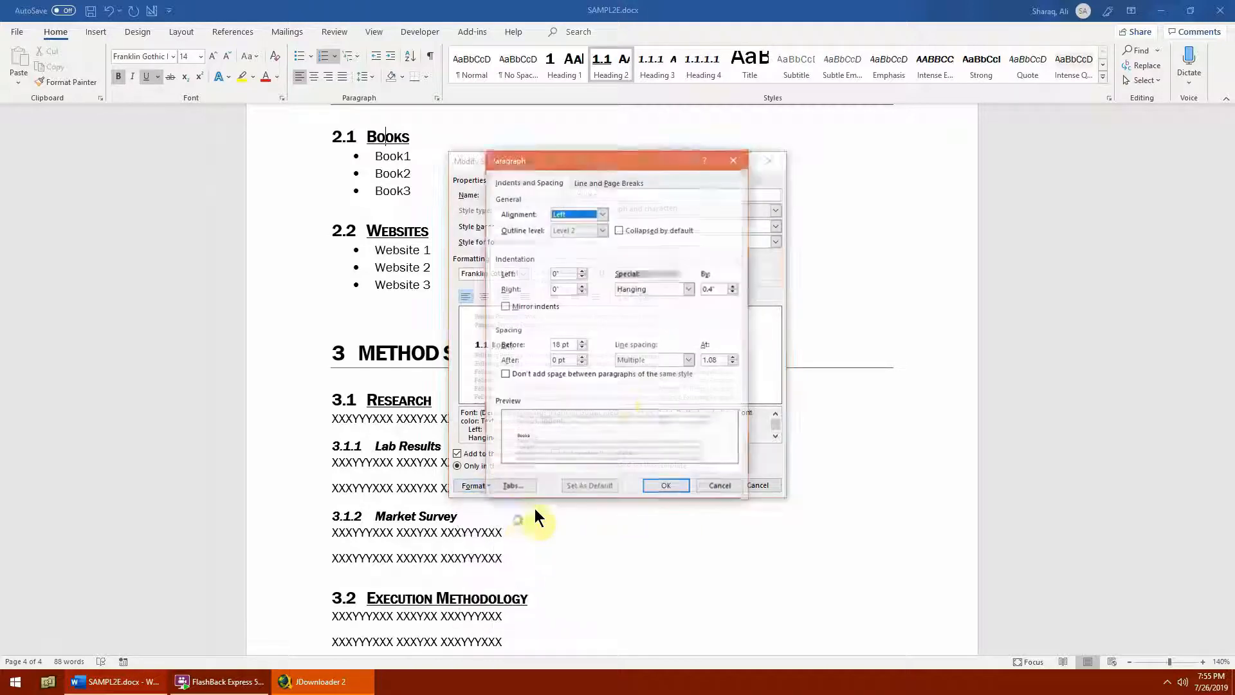
left_click(717, 488)
left_click(485, 487)
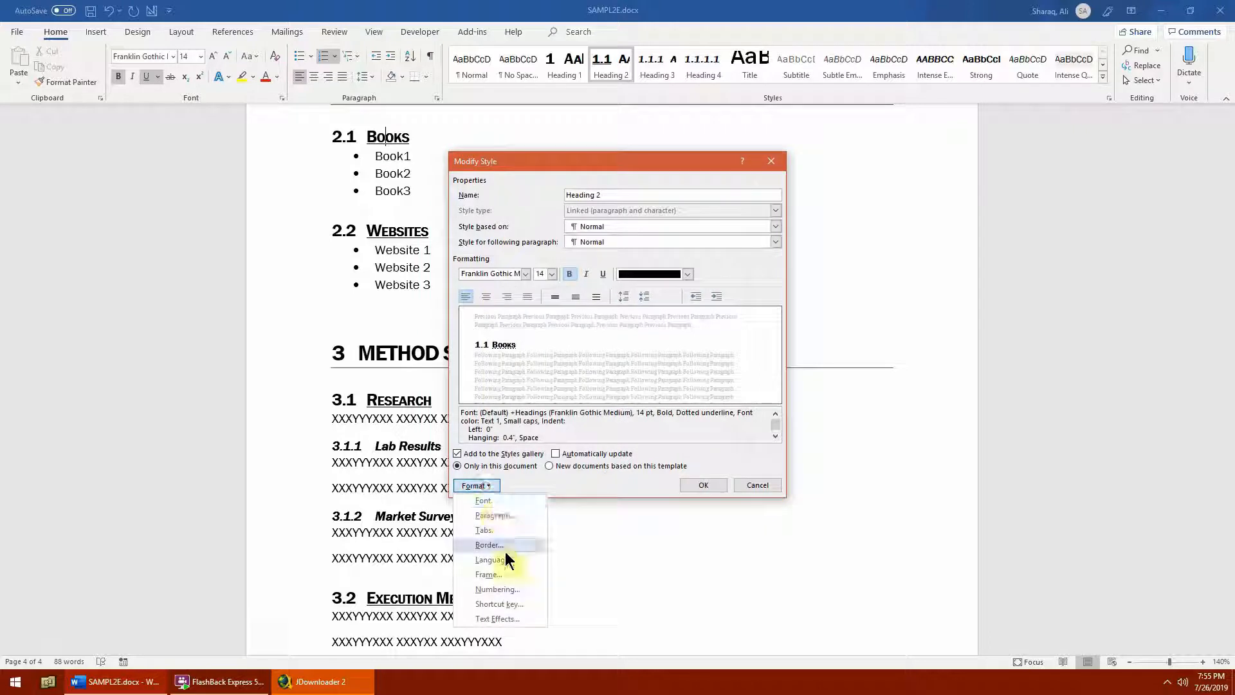
left_click(520, 589)
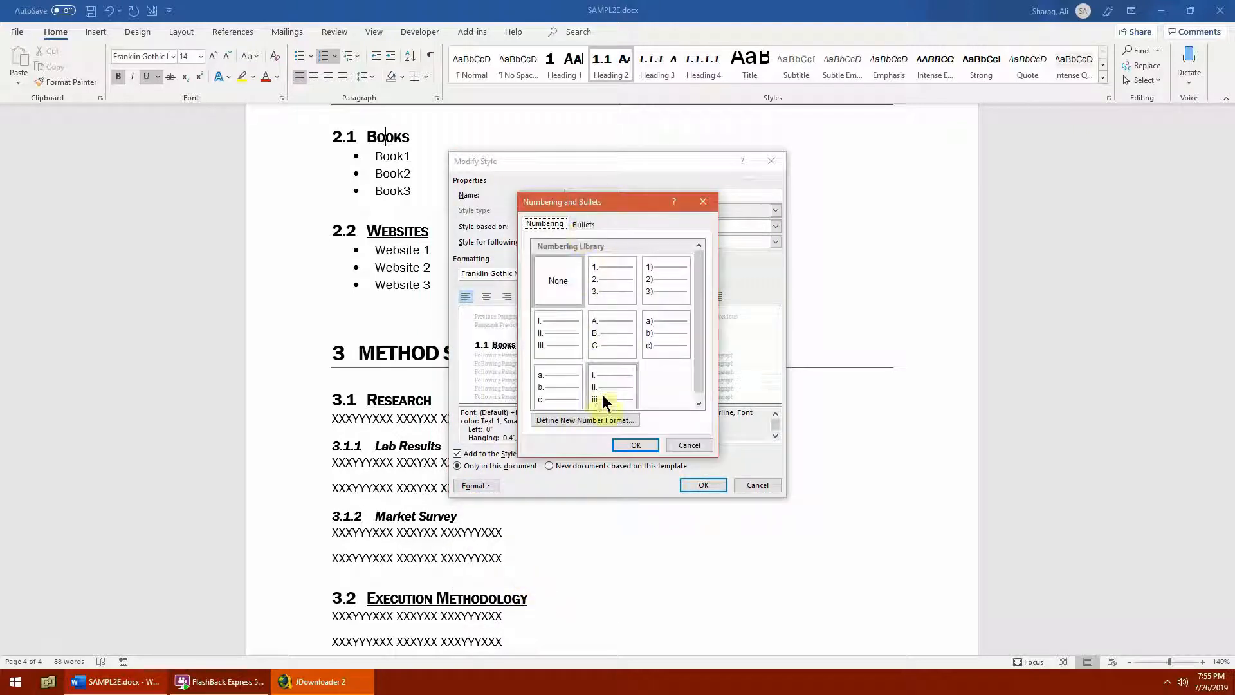
left_click(585, 421)
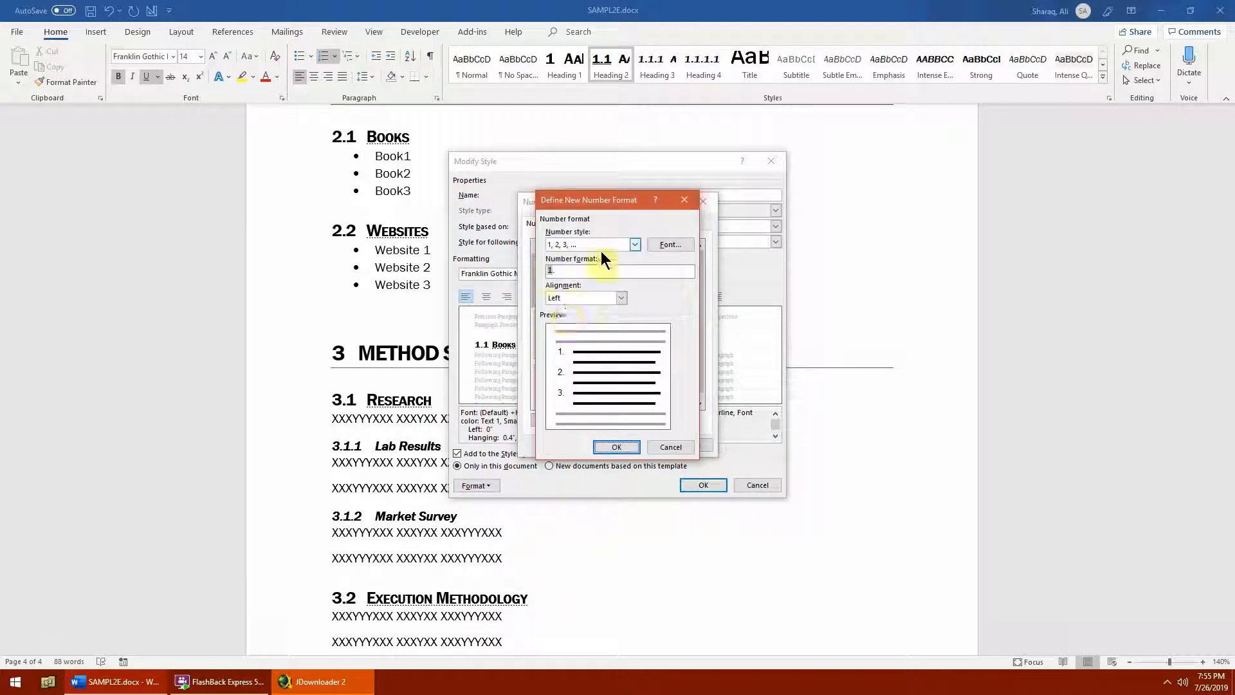
left_click(666, 450)
left_click(687, 445)
Examine the text fill and text outline options in the Heading 2 style's text effects
left_click(485, 486)
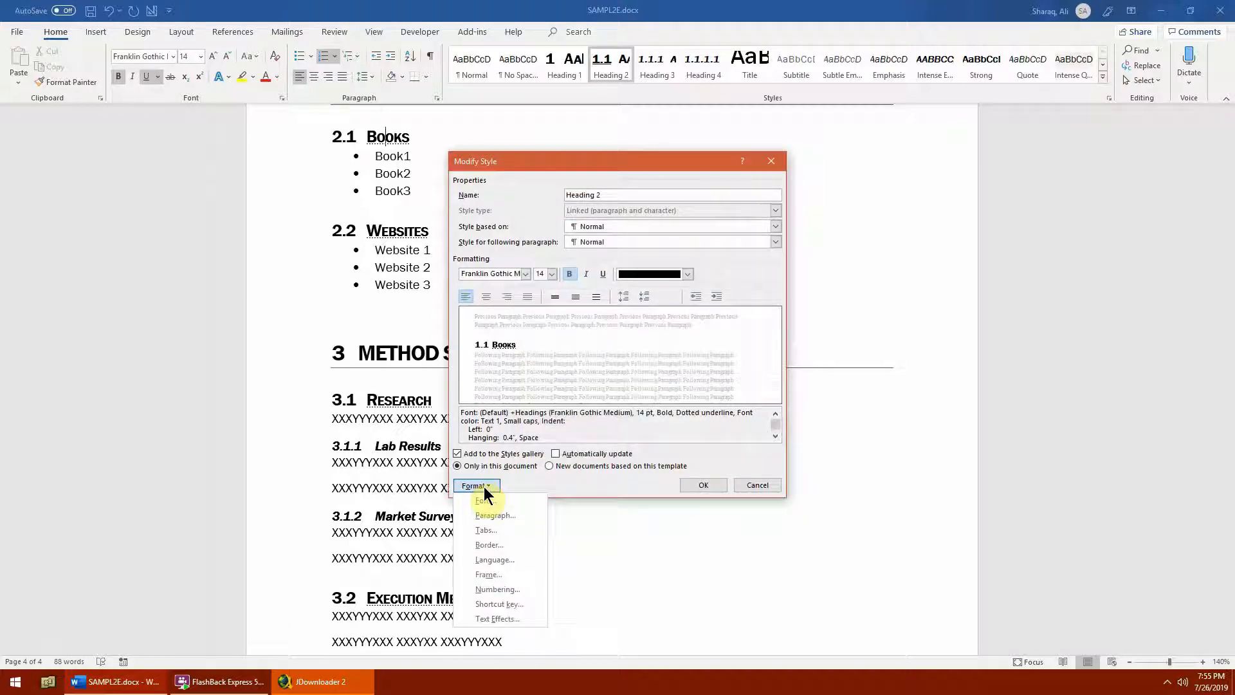
left_click(519, 619)
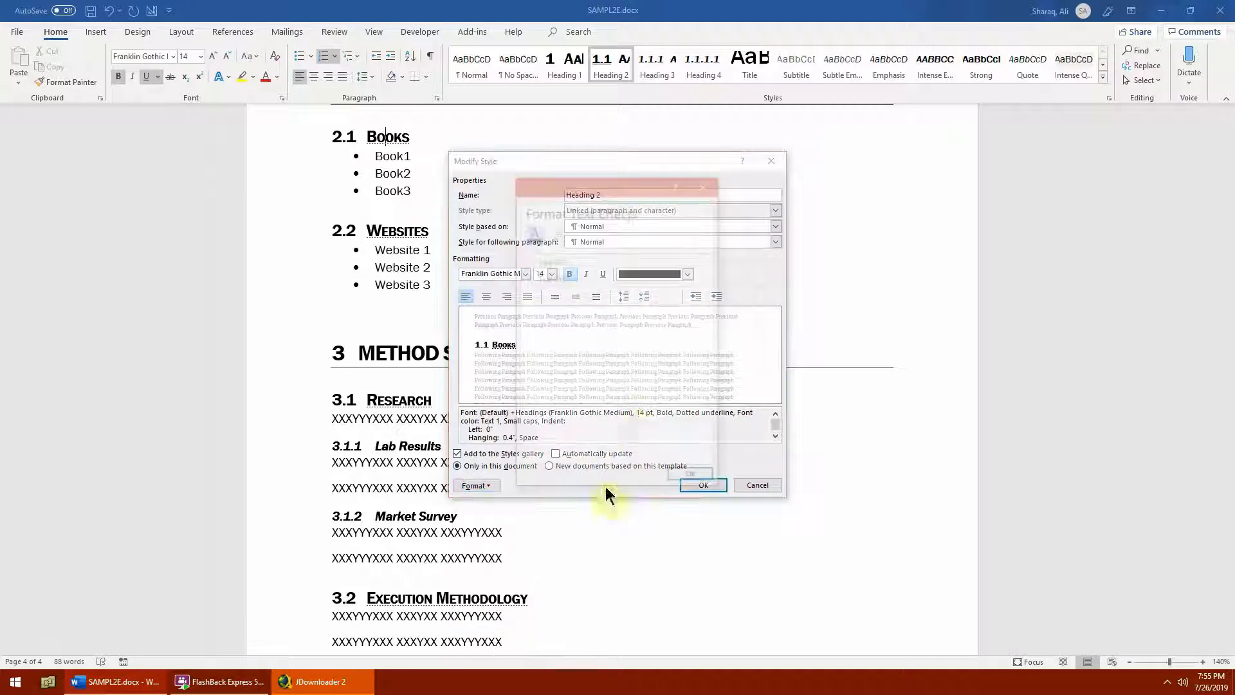
left_click(528, 261)
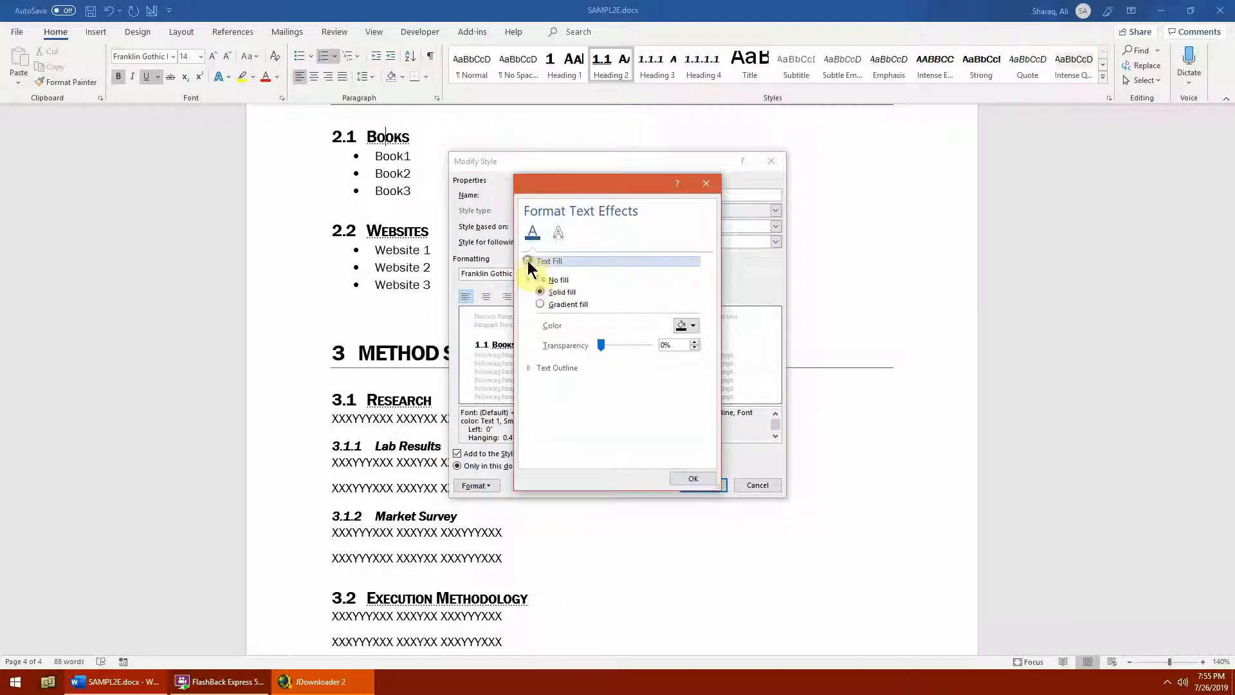
left_click(530, 368)
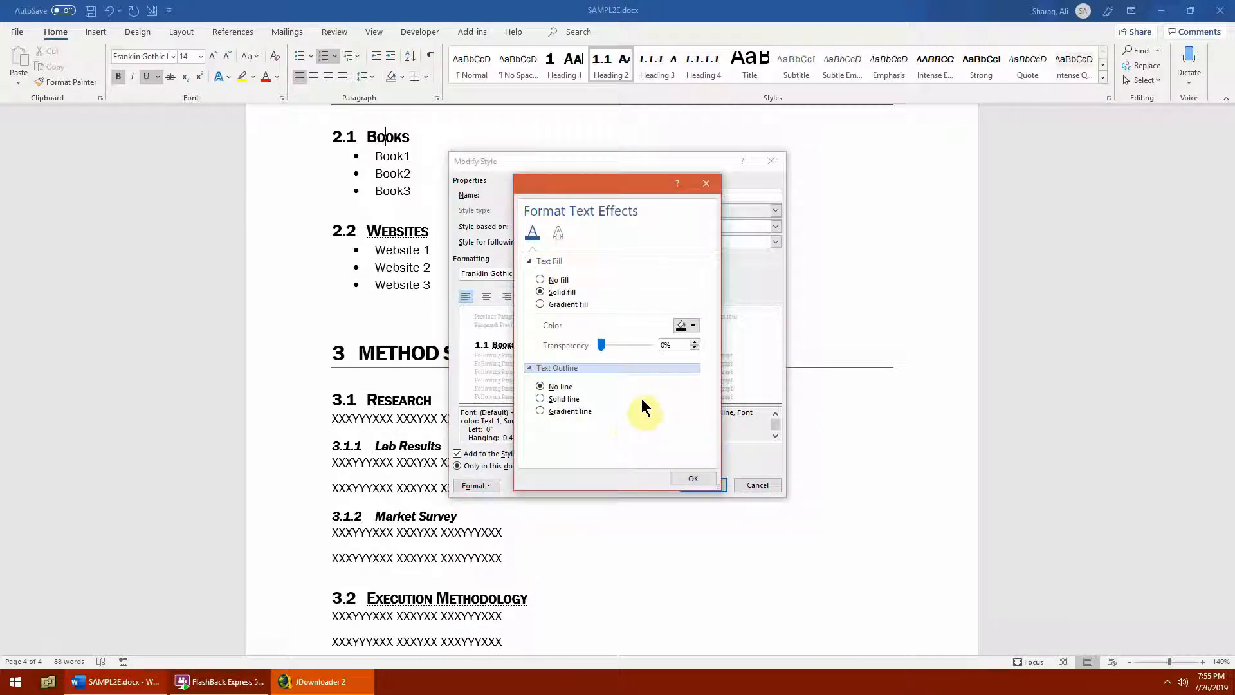
left_click(693, 479)
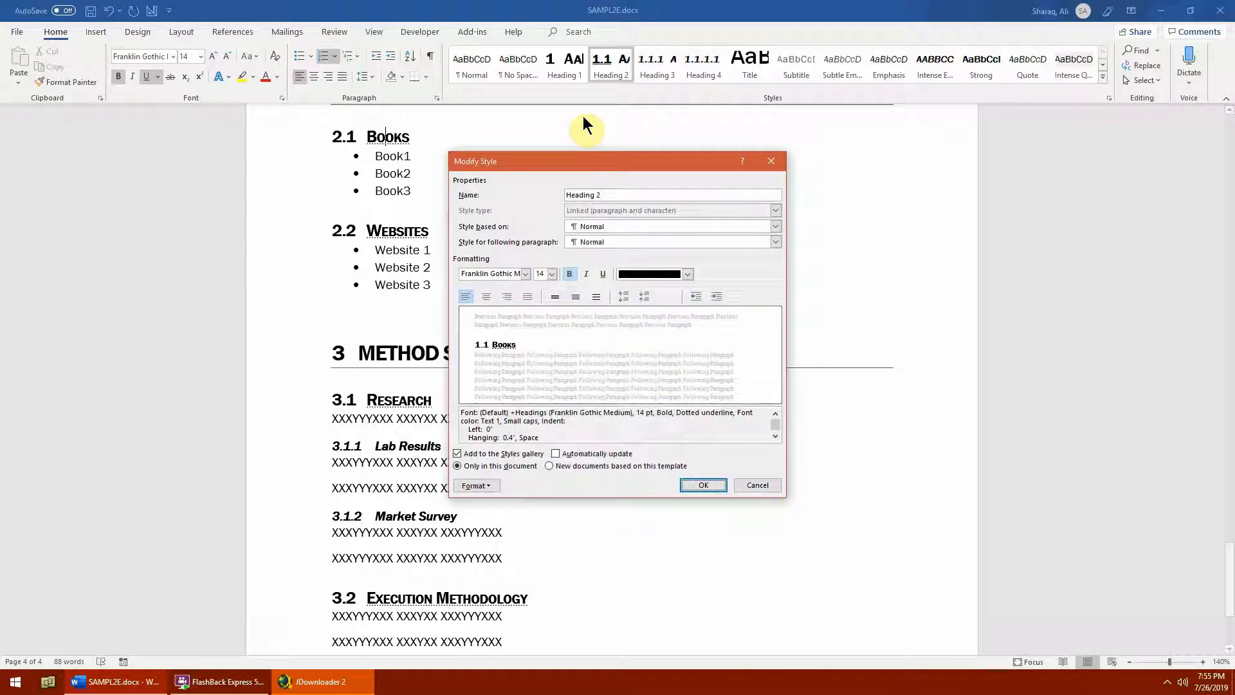
Review the Heading 2 style's full formatting description and apply the modified style to the document
left_click(775, 437)
left_click(775, 436)
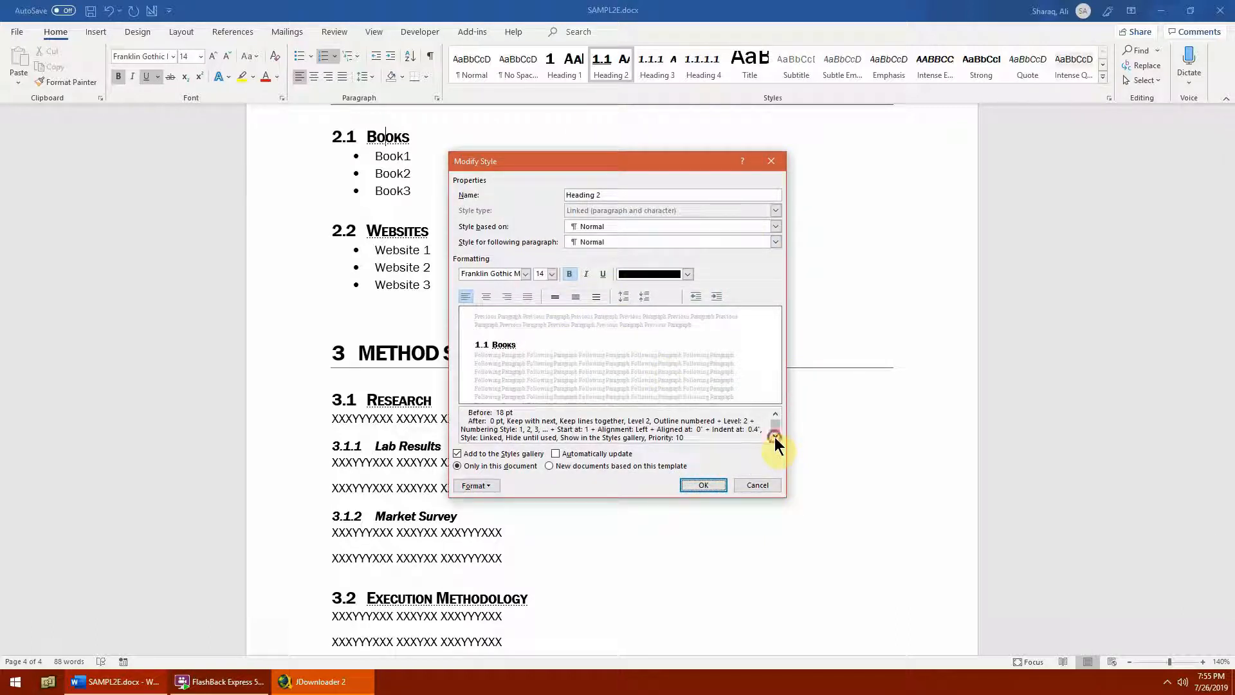
left_click(775, 436)
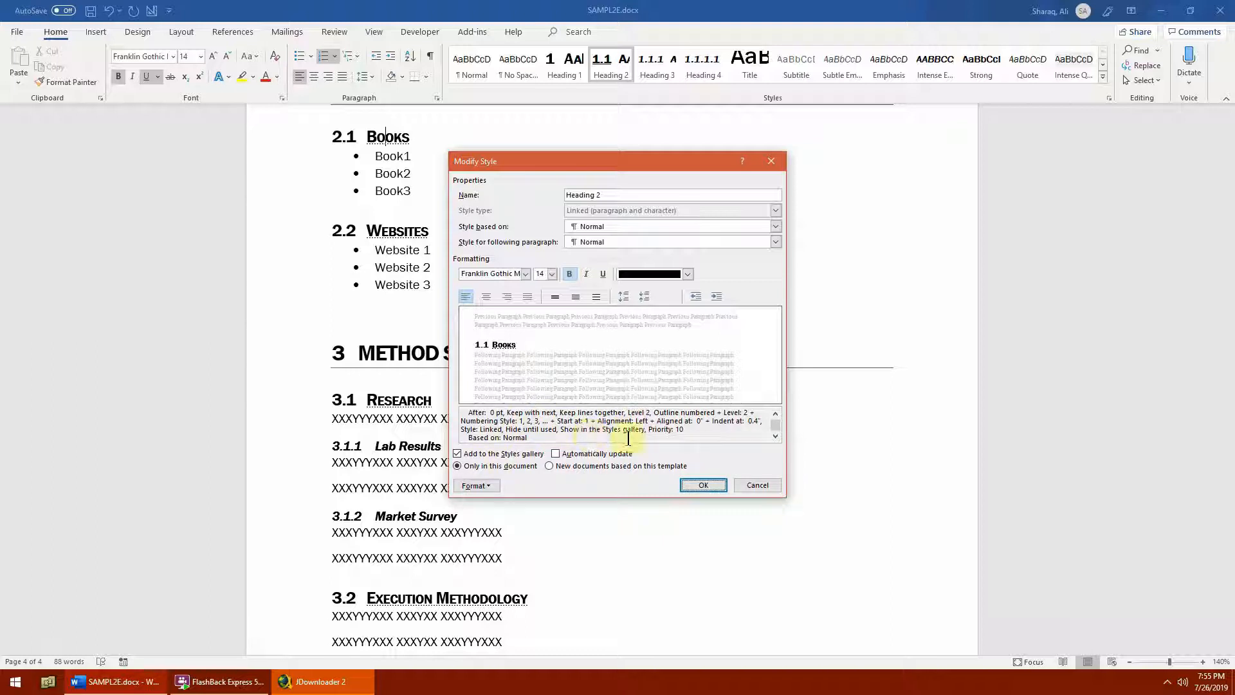
left_click(600, 195)
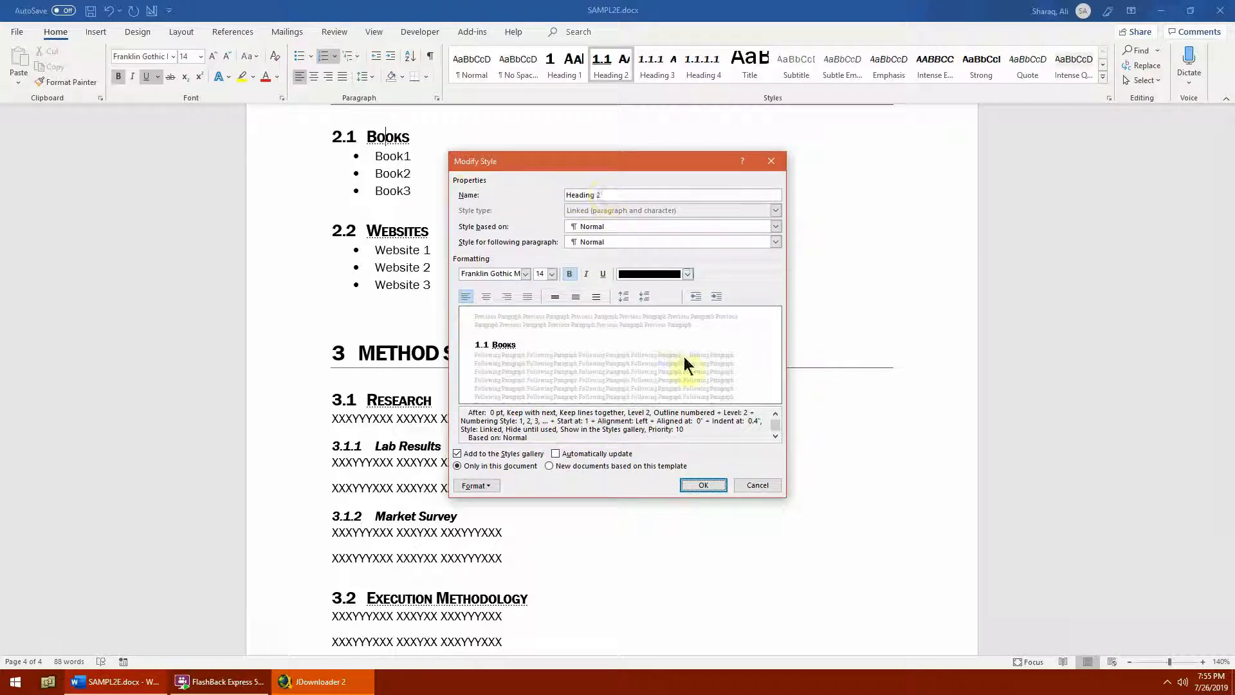
left_click(701, 487)
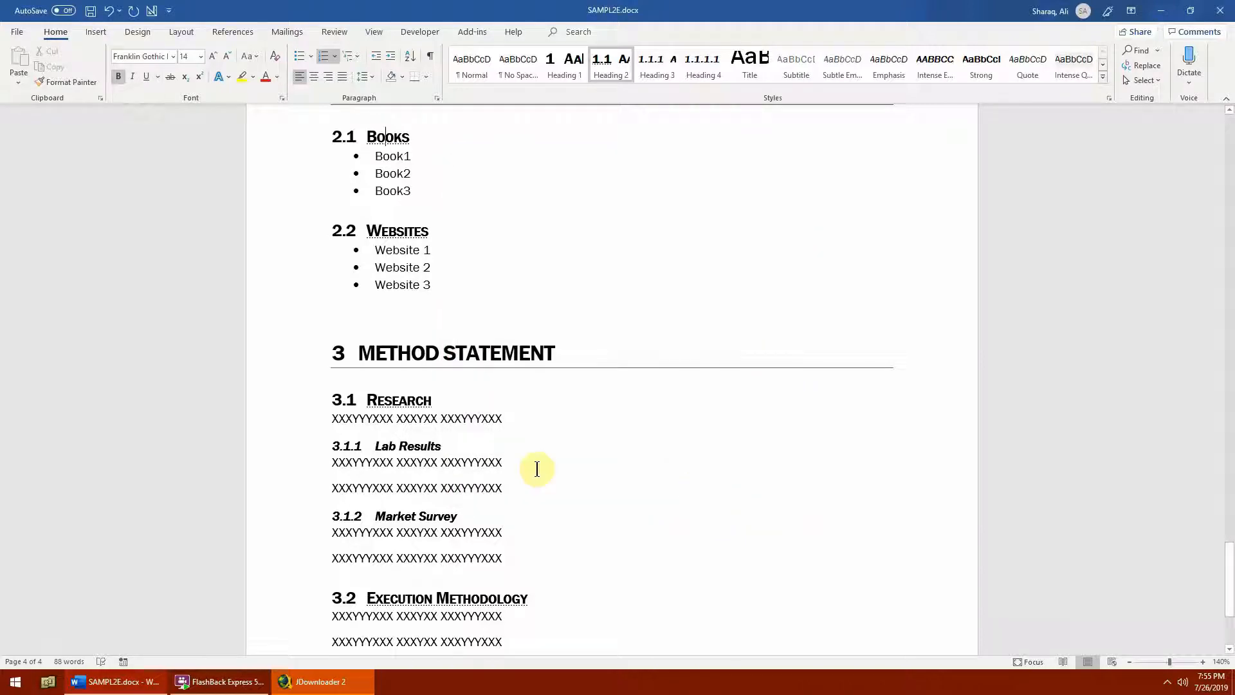
left_click(487, 437)
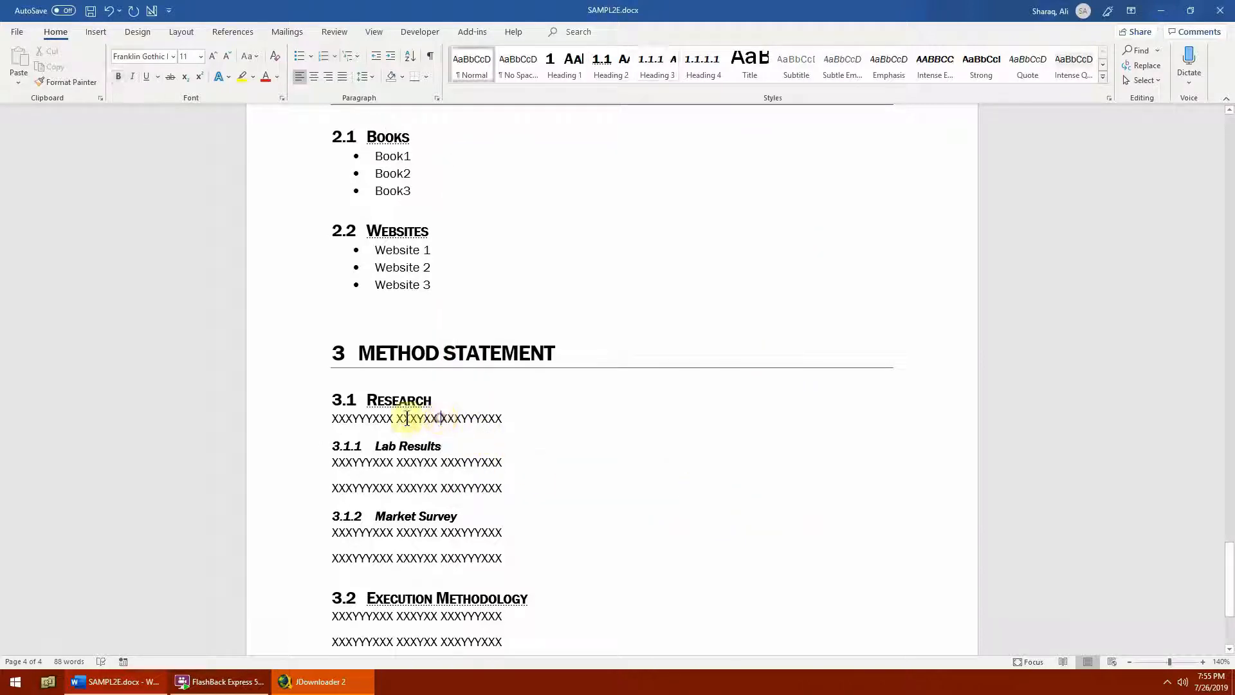
scroll(405, 412, "up", 8)
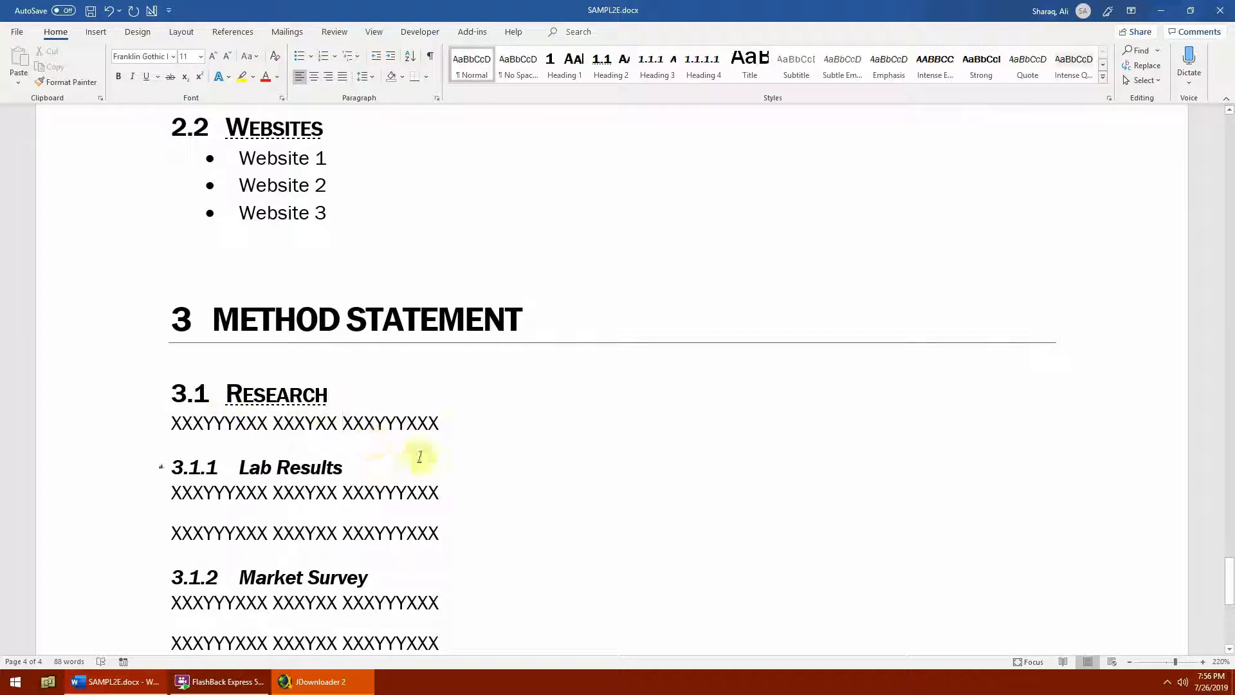
Replace the <TABLE OF CONTENTS GO HERE> placeholder with a table of contents in the Automatic Table 2 format
scroll(385, 411, "up", 6)
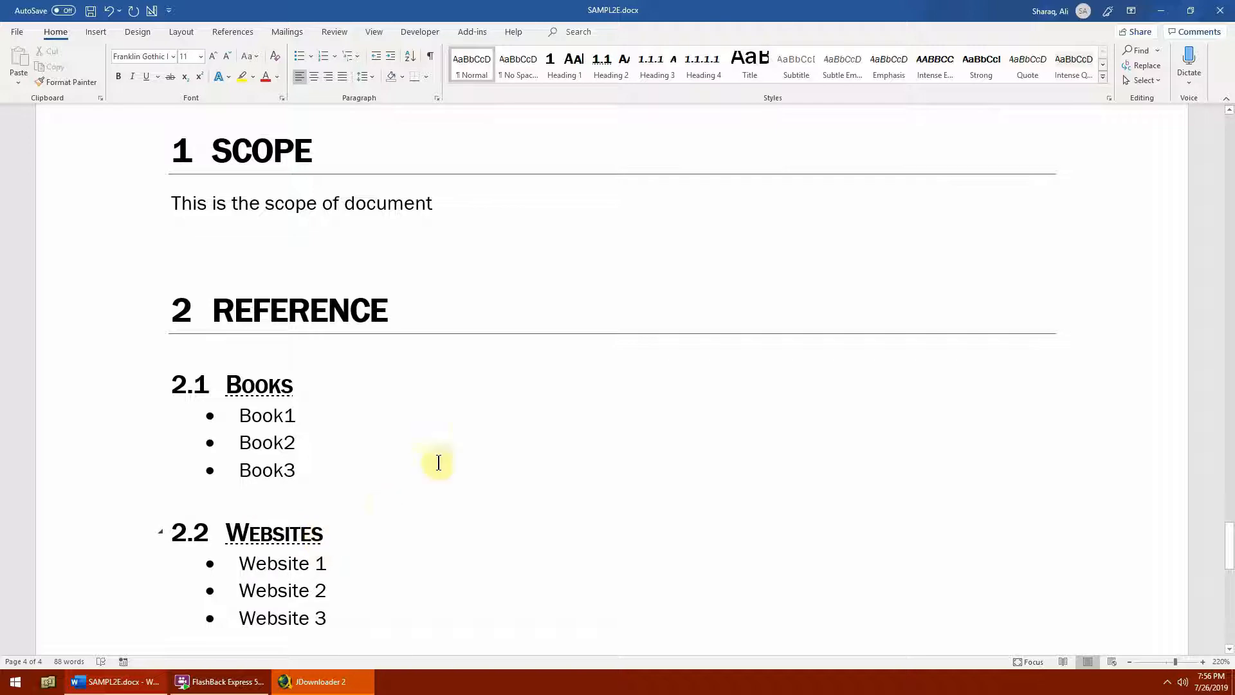
scroll(466, 426, "down", 3, "ctrl")
scroll(467, 426, "down", 4, "ctrl")
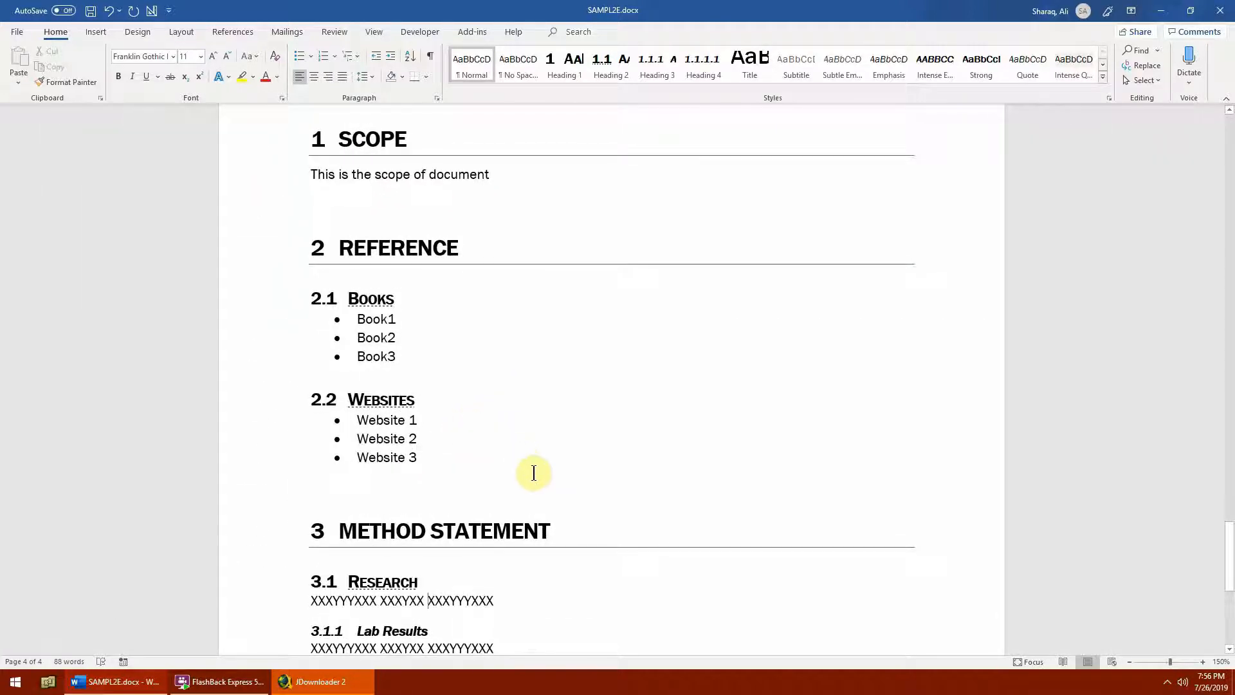
scroll(535, 473, "down", 8, "ctrl")
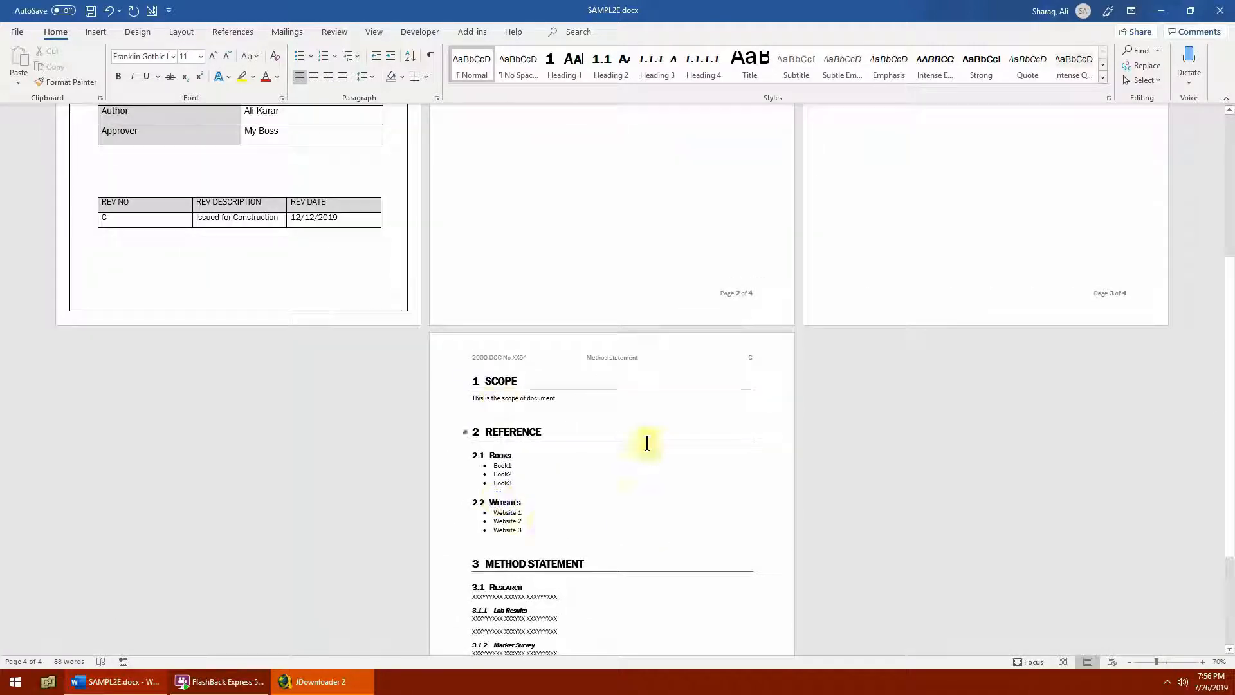
scroll(750, 505, "up", 3)
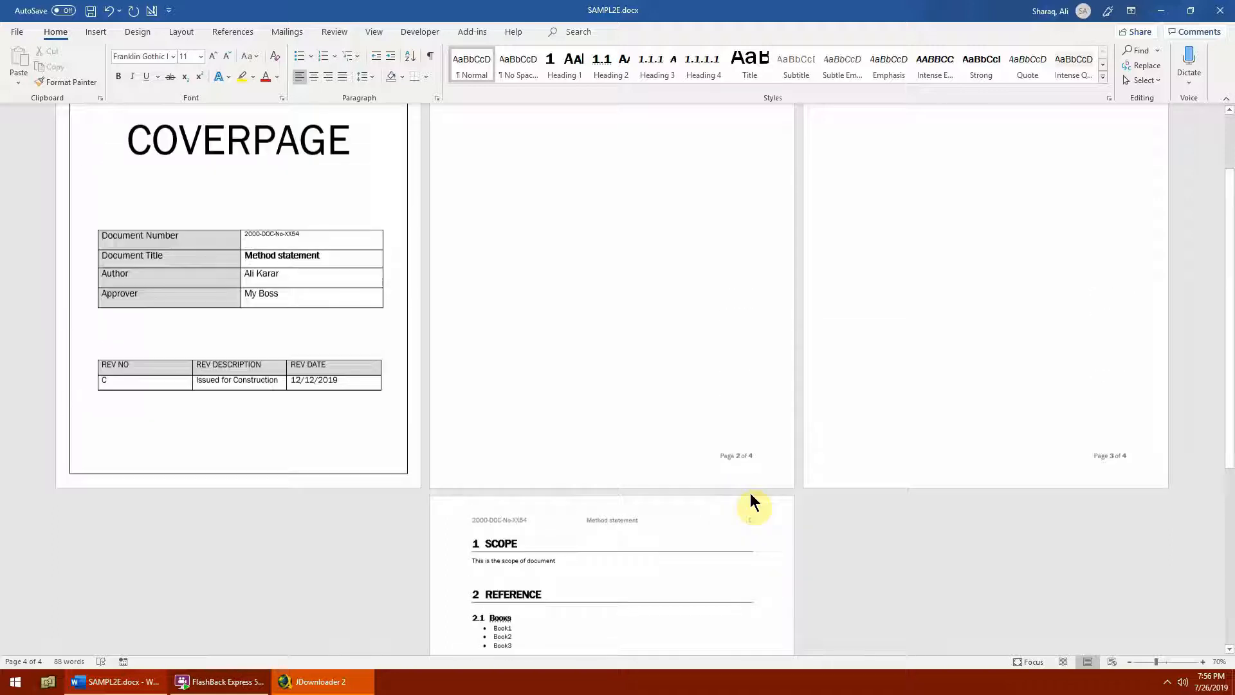
scroll(747, 492, "up", 2)
left_click(1018, 165)
left_click_drag(1083, 164, 846, 166)
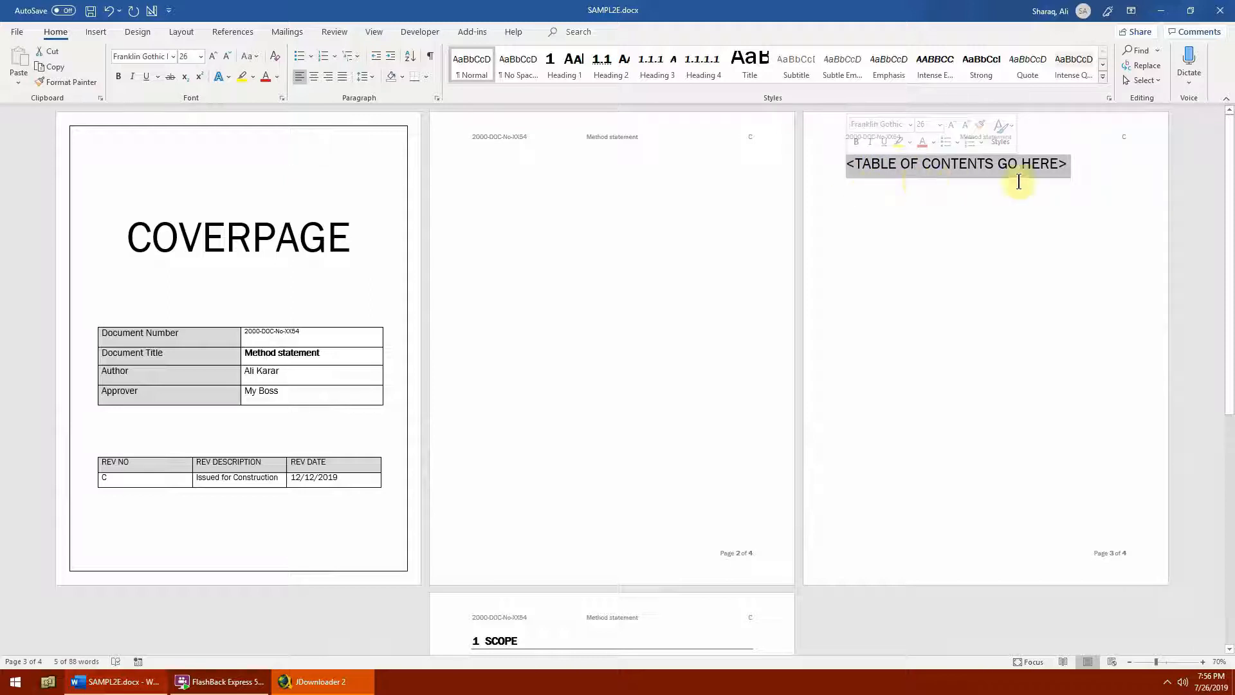
scroll(1139, 182, "up", 3, "ctrl")
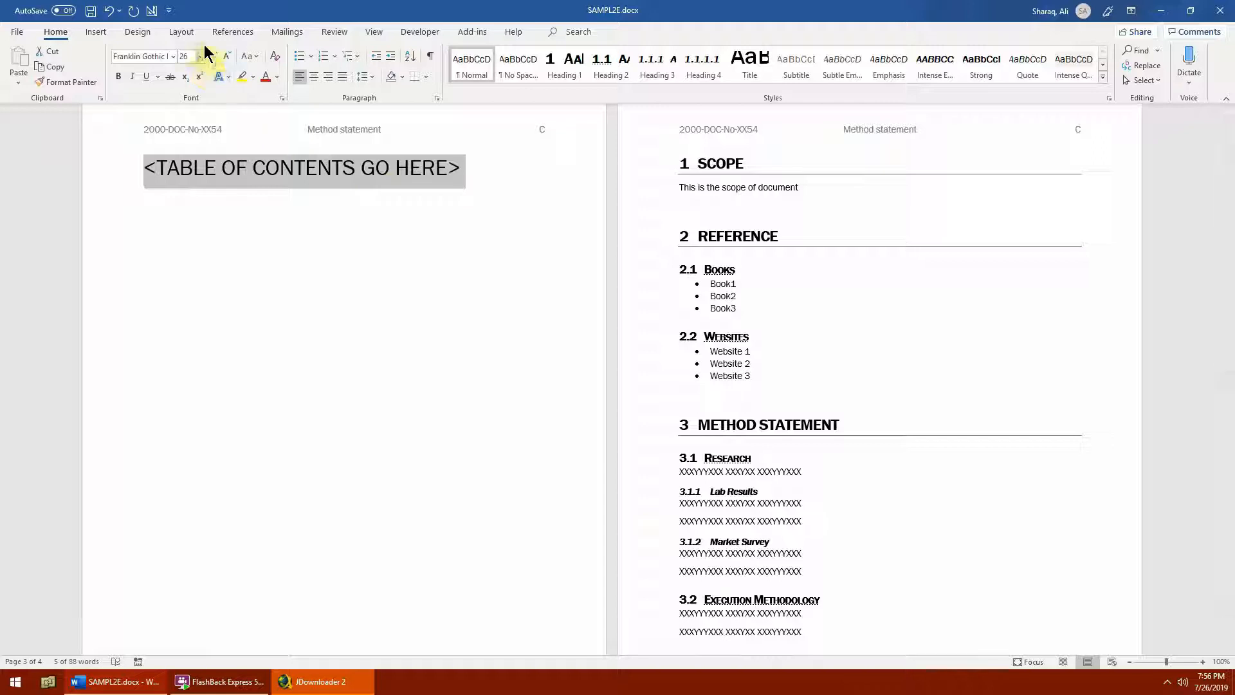
left_click(231, 33)
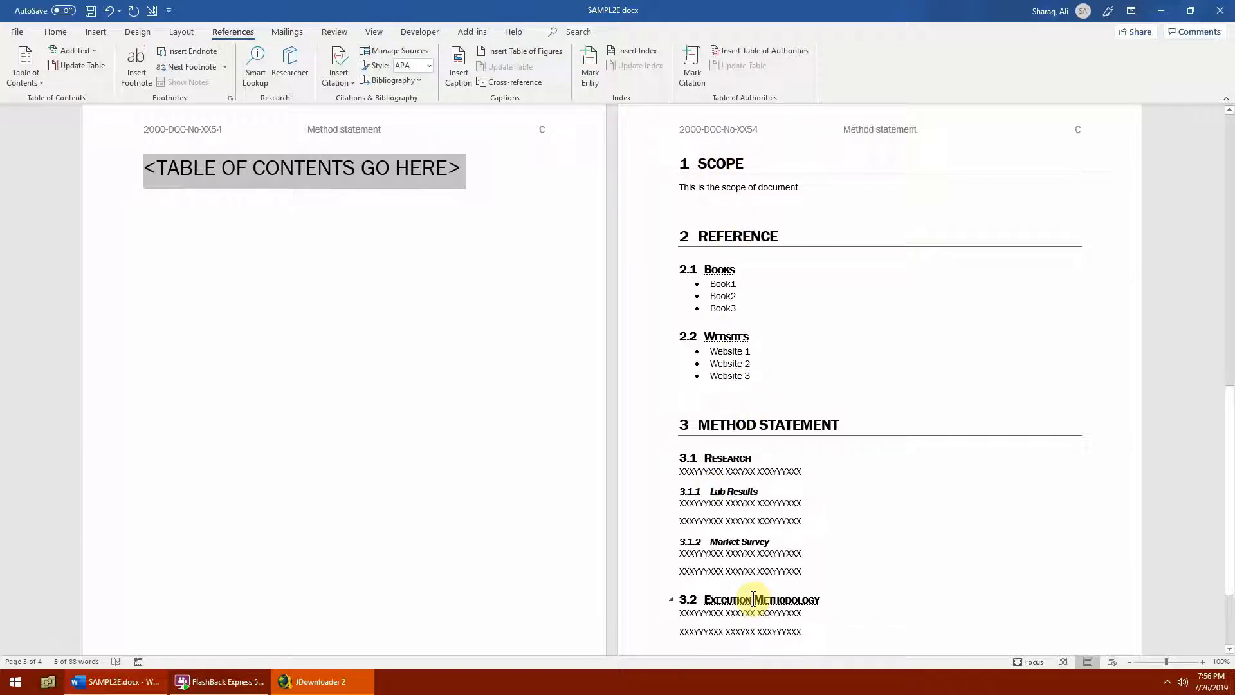
left_click(26, 78)
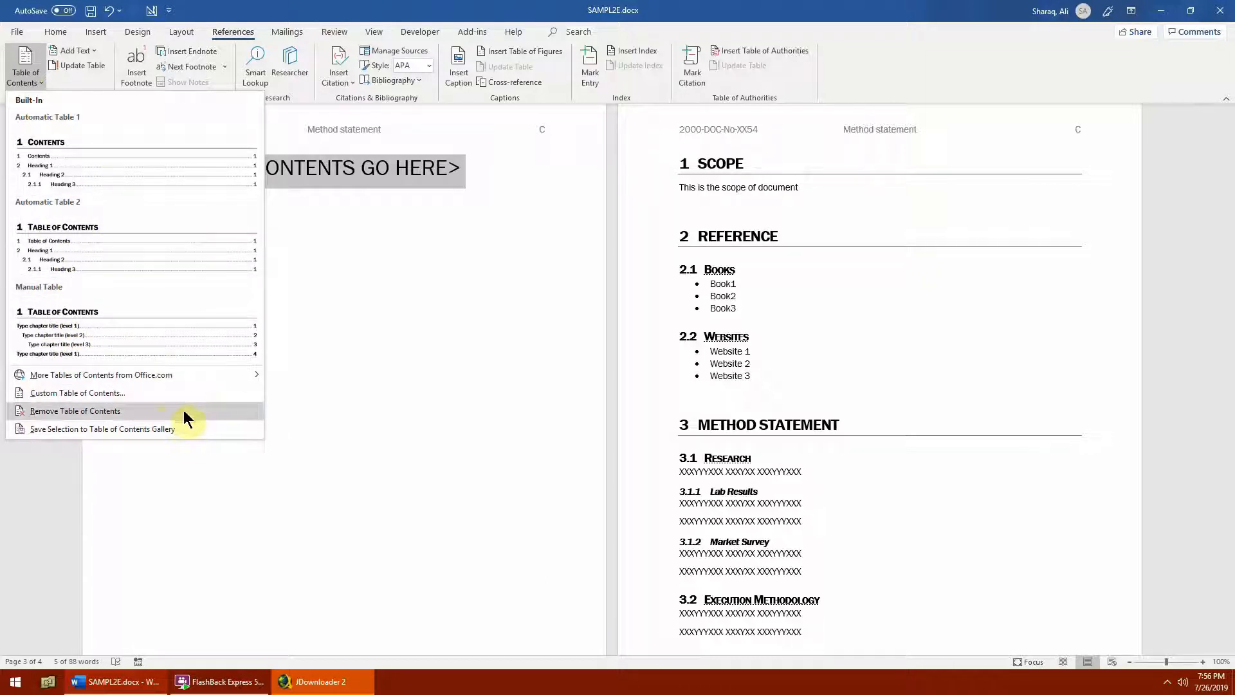
left_click(97, 236)
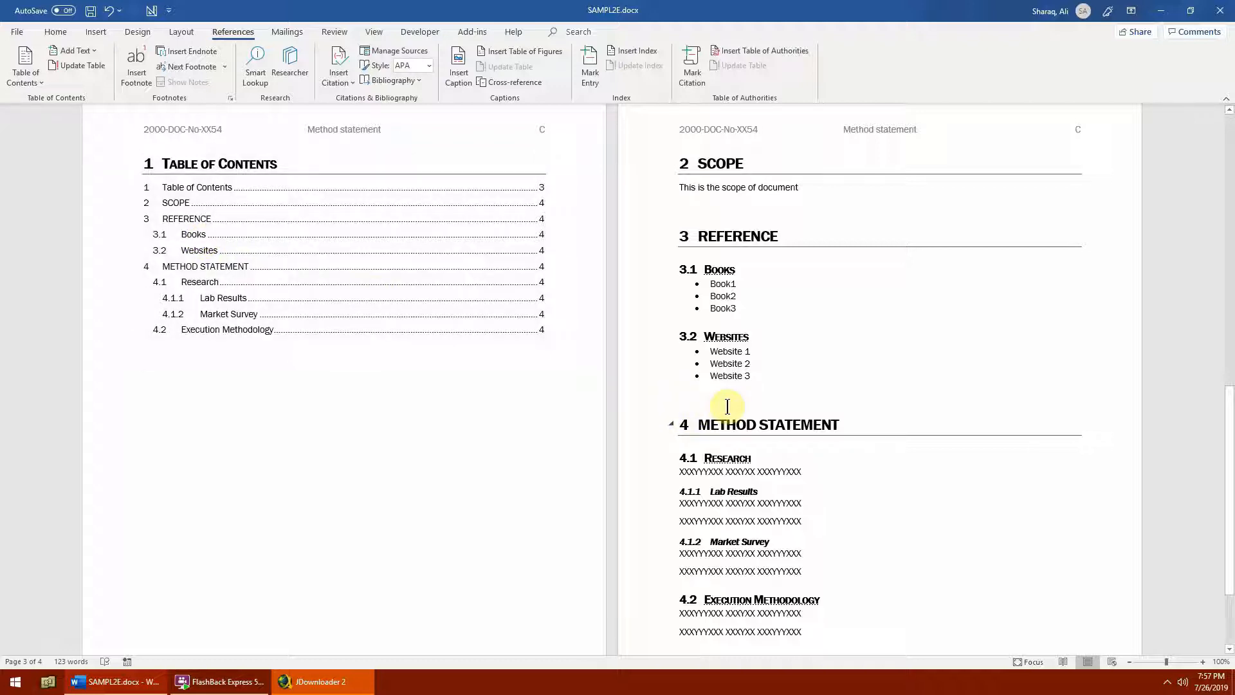
Rename the Books heading to Standards and insert a page break before the METHOD STATEMENT heading
triple_click(721, 269)
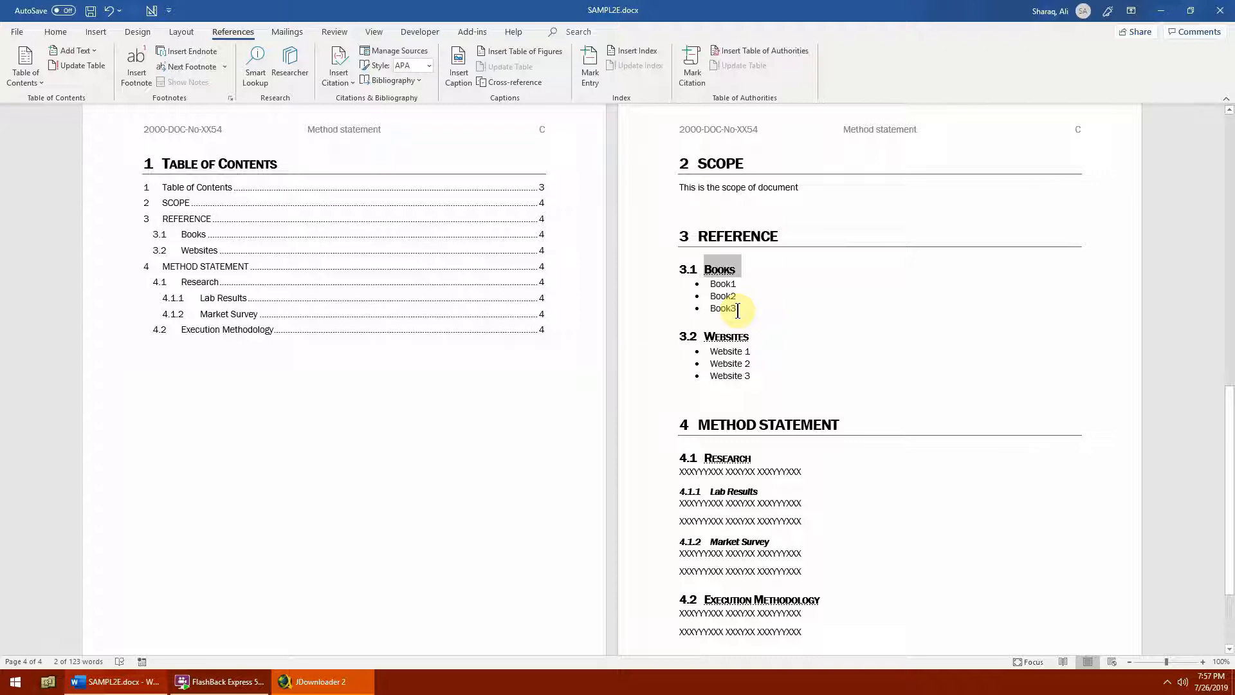
type("Standards")
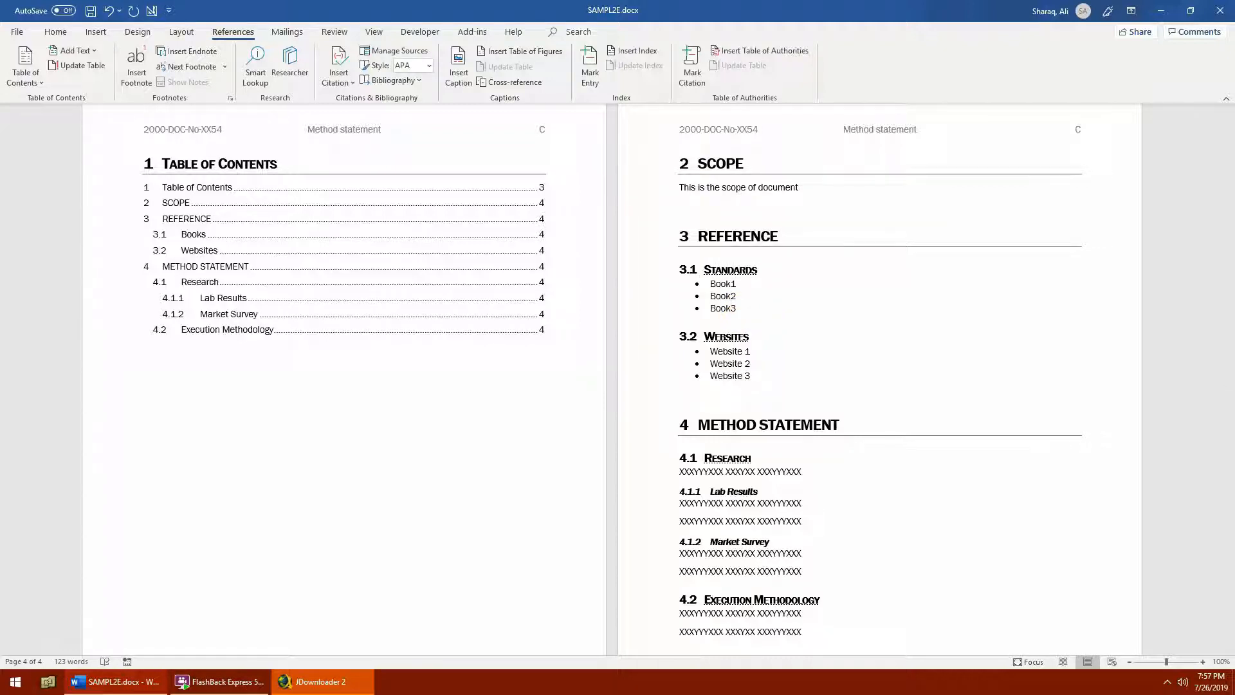
left_click(700, 425)
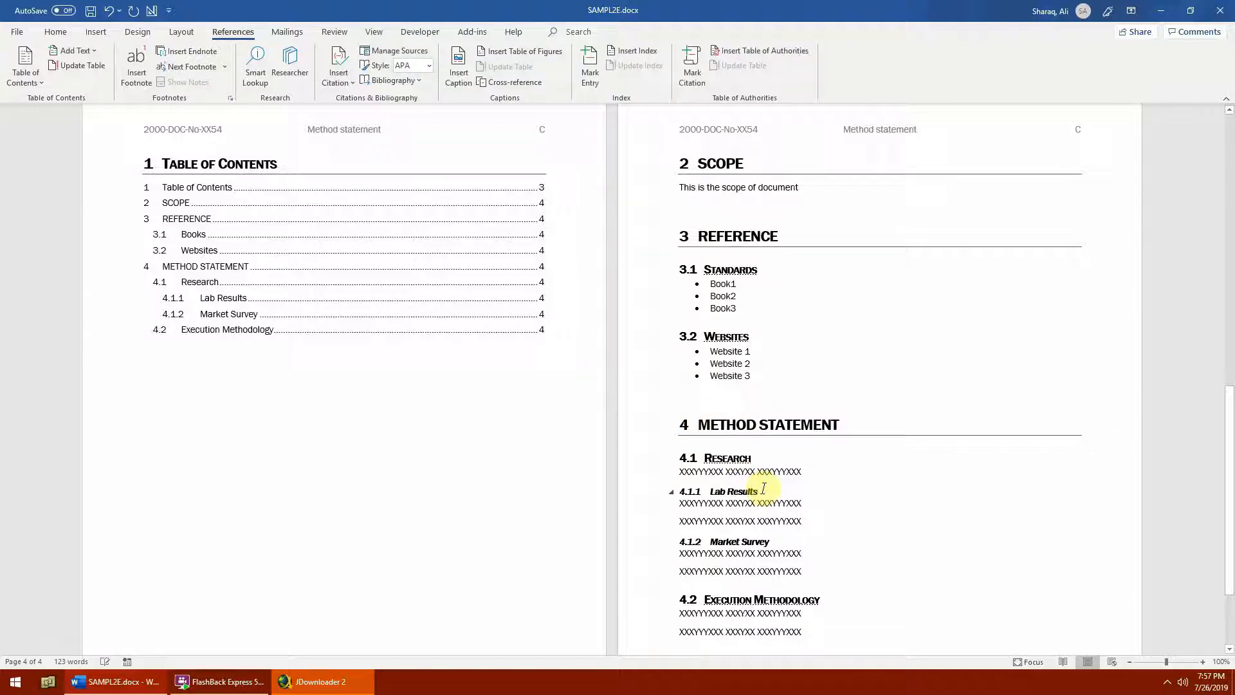
key("ctrl+Return")
Add a CONCLUSION line after the last Execution Methodology paragraph and apply the Heading 2 style to it
scroll(708, 508, "down", 2)
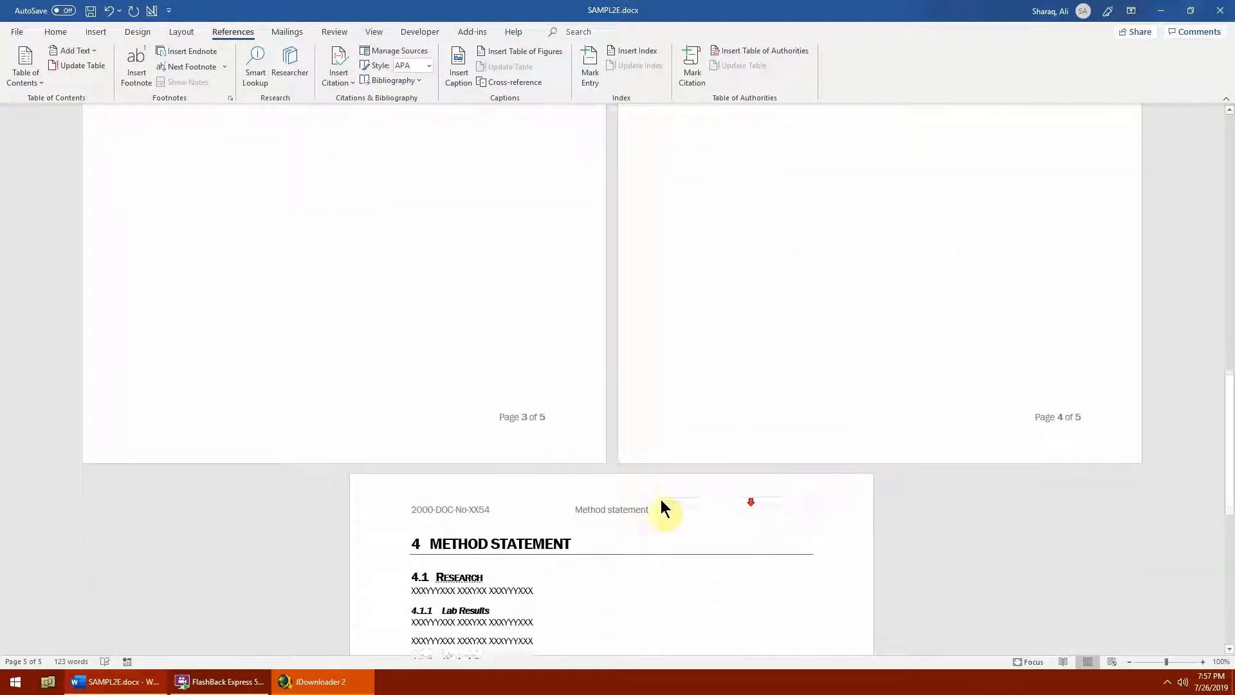
scroll(665, 508, "down", 4)
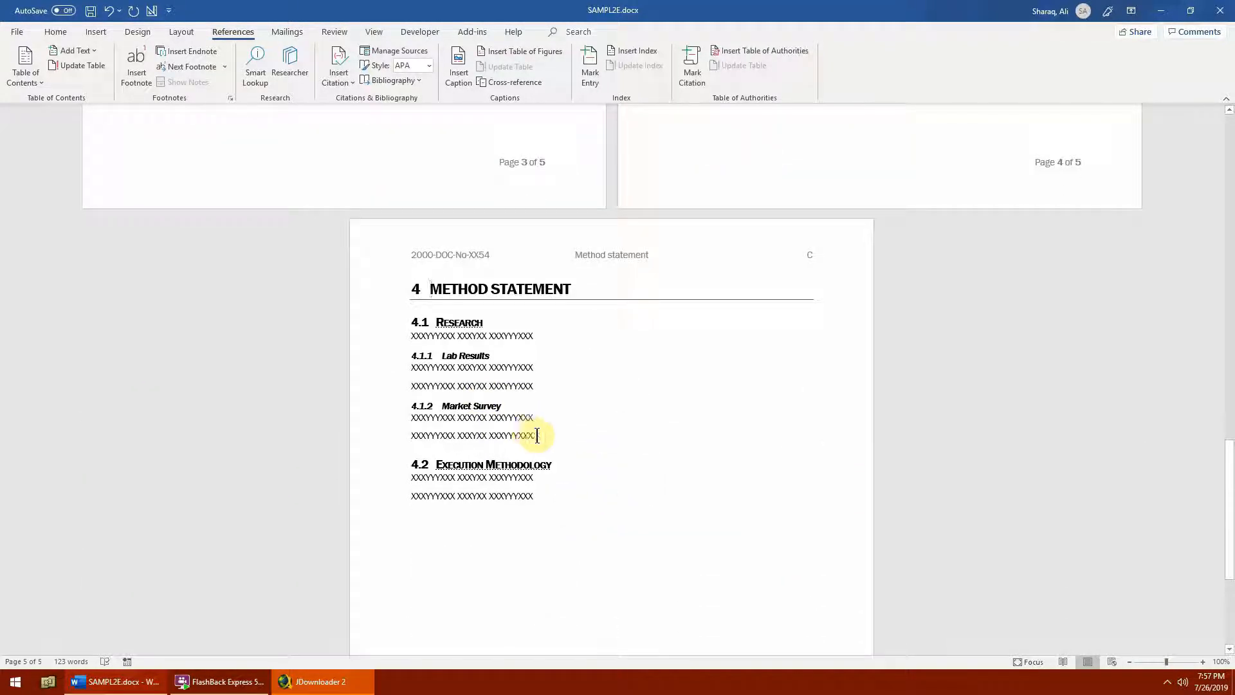
left_click(545, 494)
key("Return")
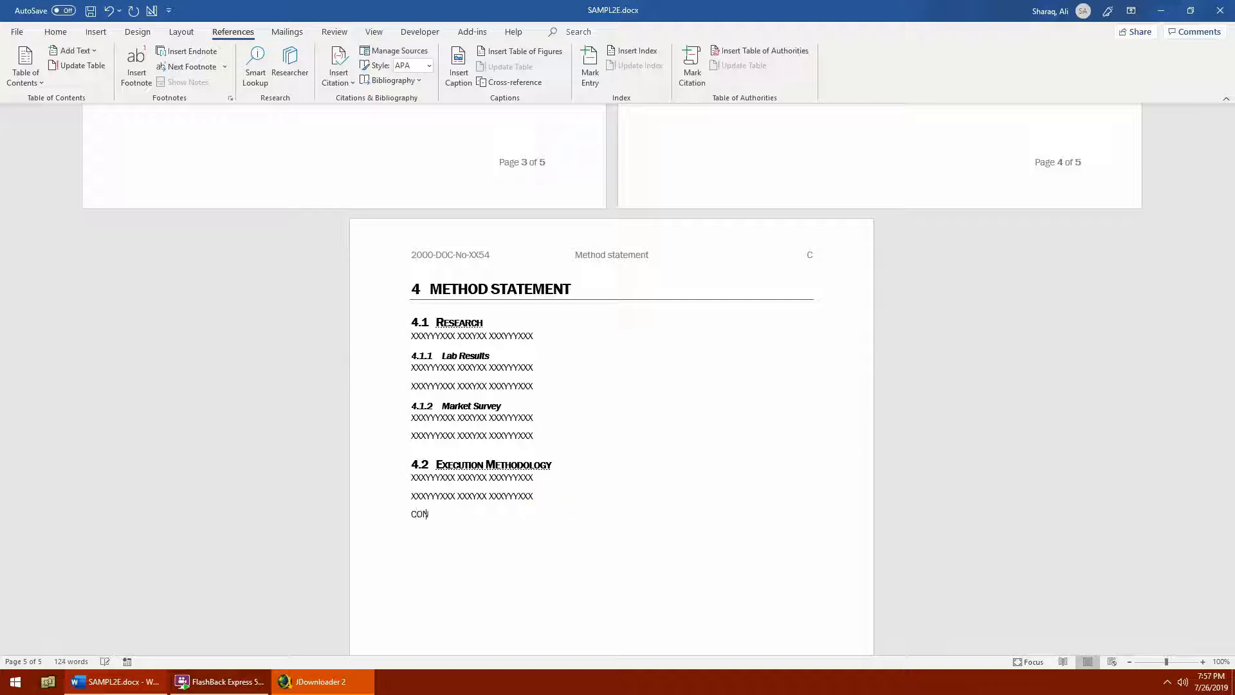
triple_click(547, 507)
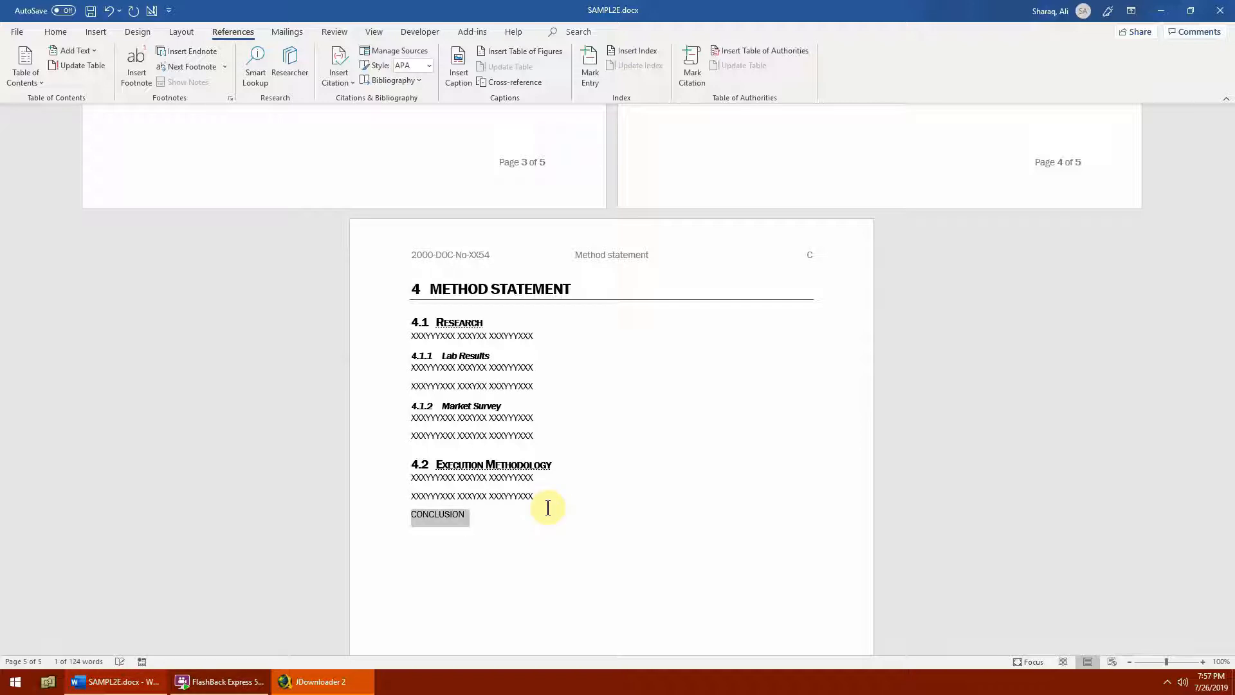
left_click(55, 33)
left_click(613, 68)
left_click(535, 530)
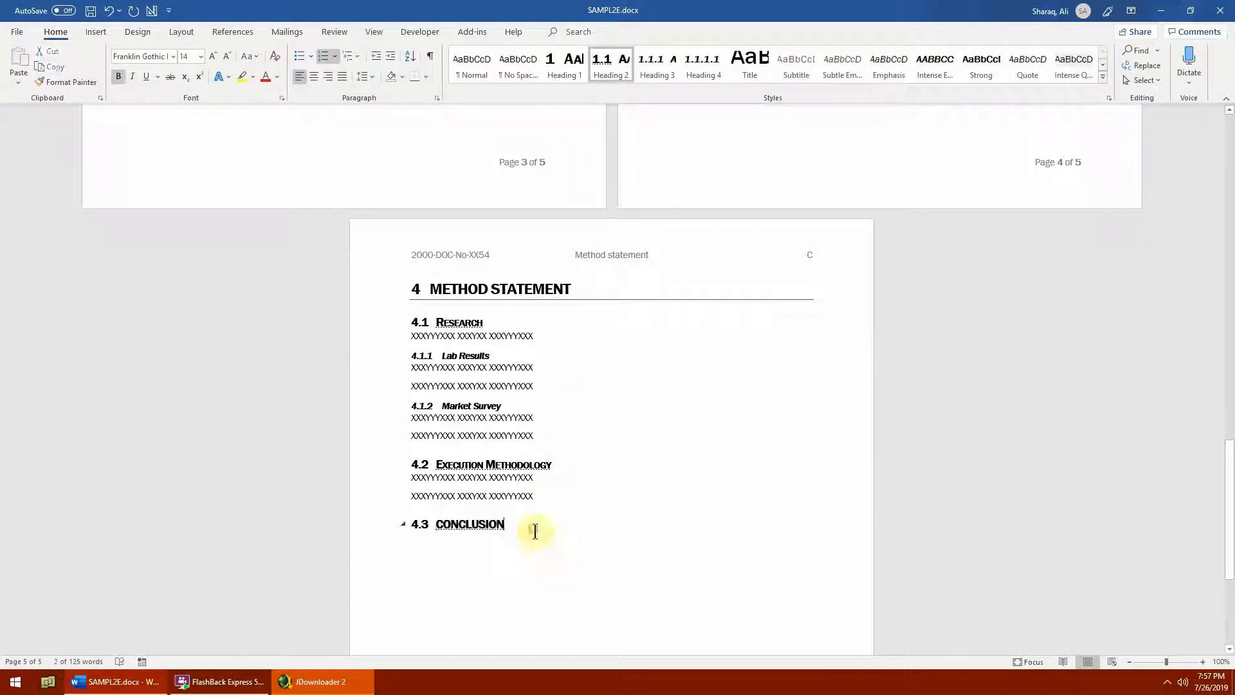
Update the table of contents field to match the edited headings and page numbers
scroll(550, 518, "up", 1)
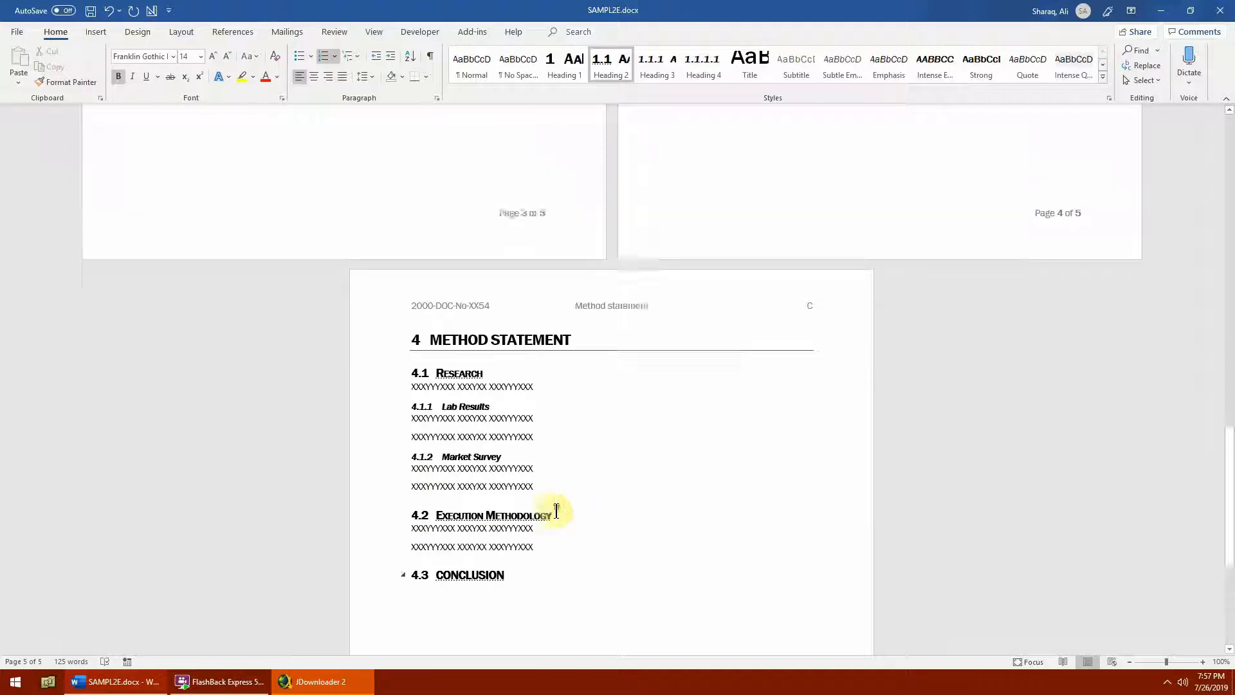
scroll(556, 511, "up", 10)
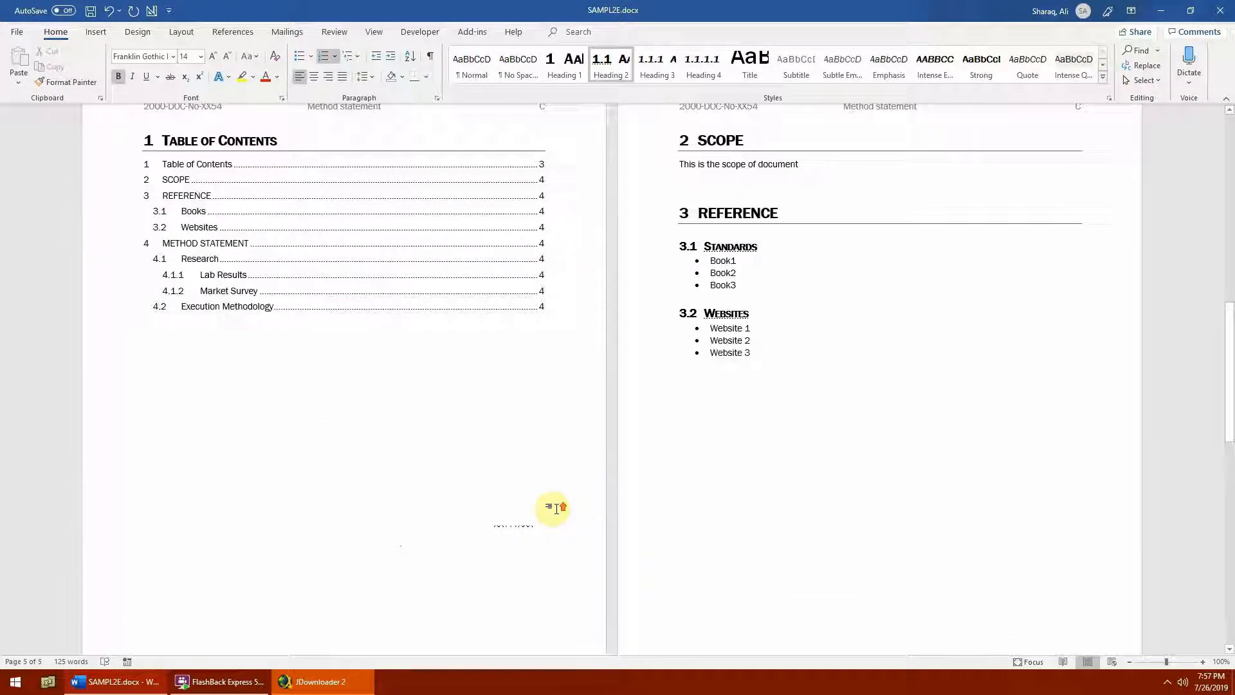
scroll(557, 508, "up", 3)
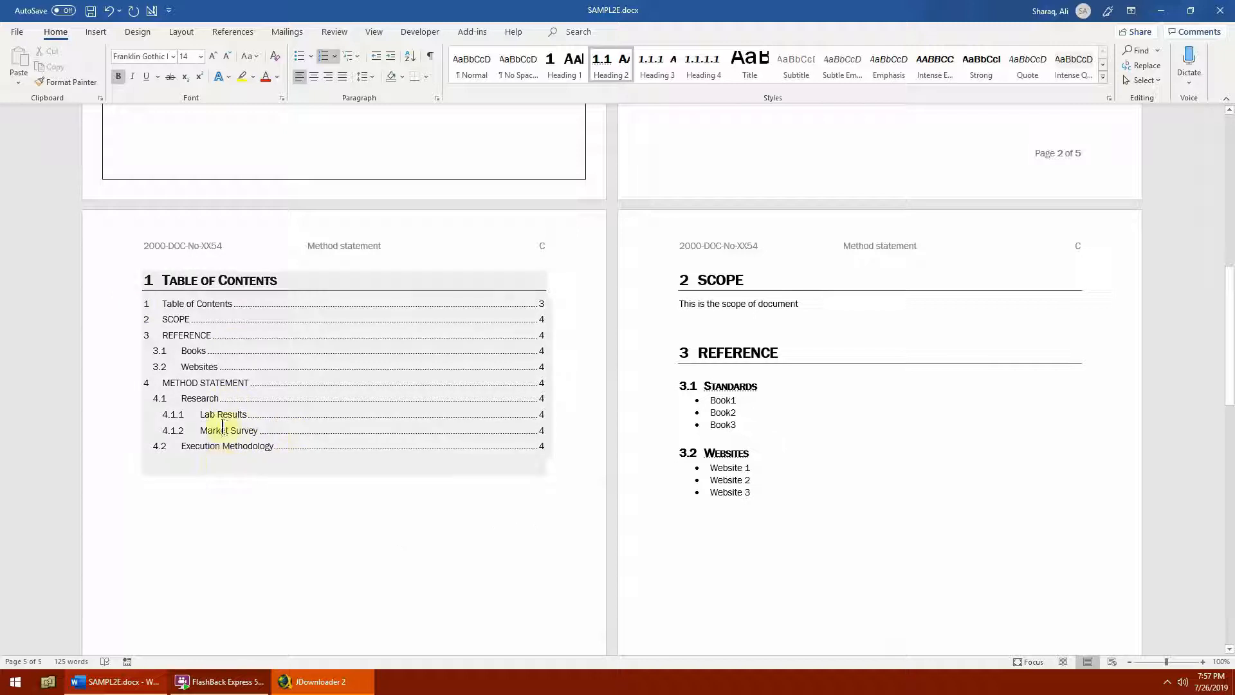
left_click(225, 428)
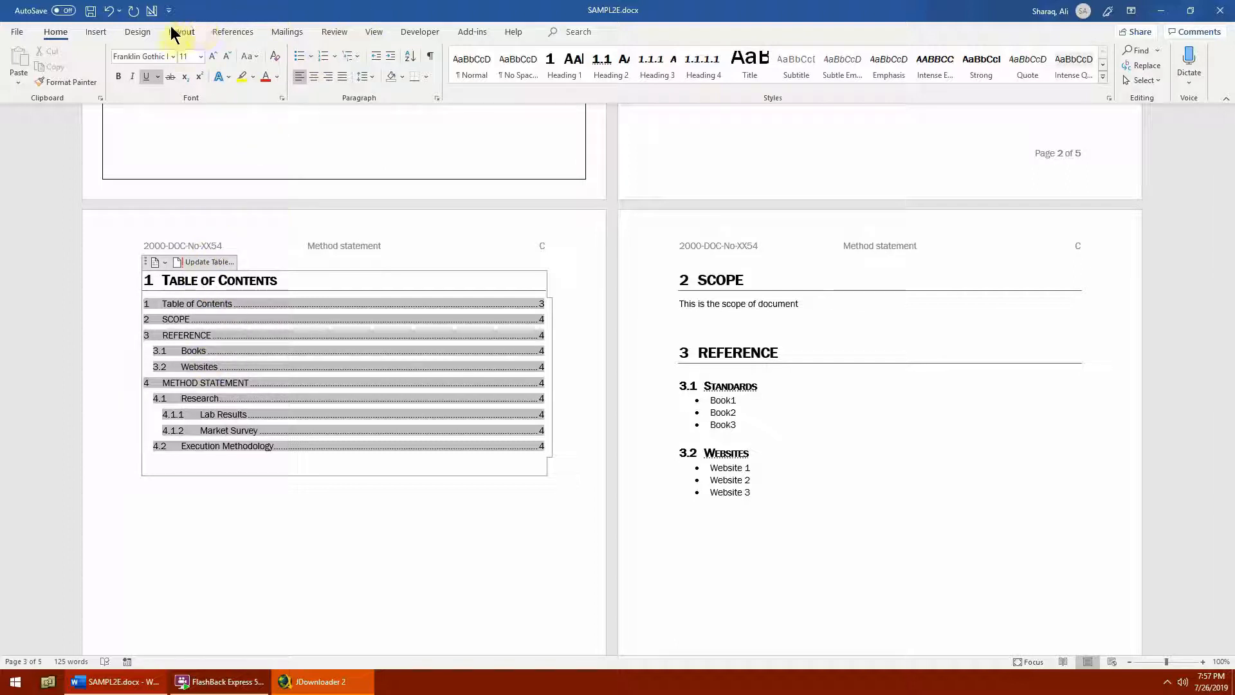
left_click(225, 35)
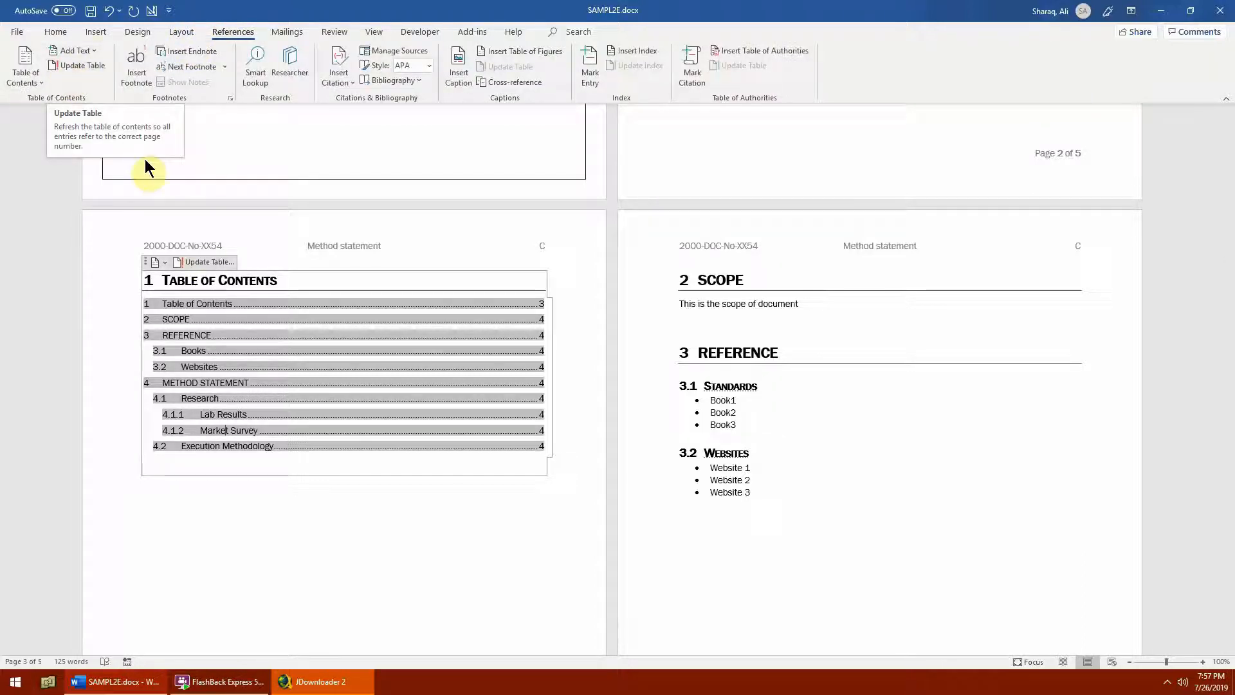
right_click(185, 335)
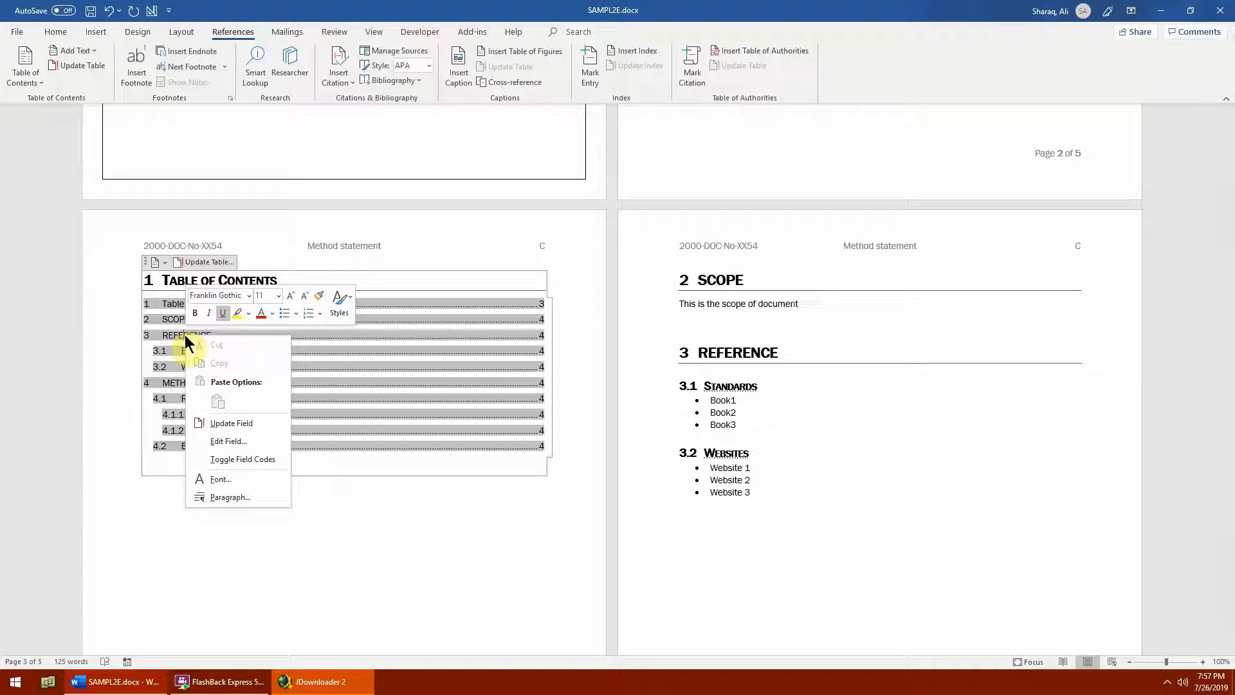
left_click(245, 425)
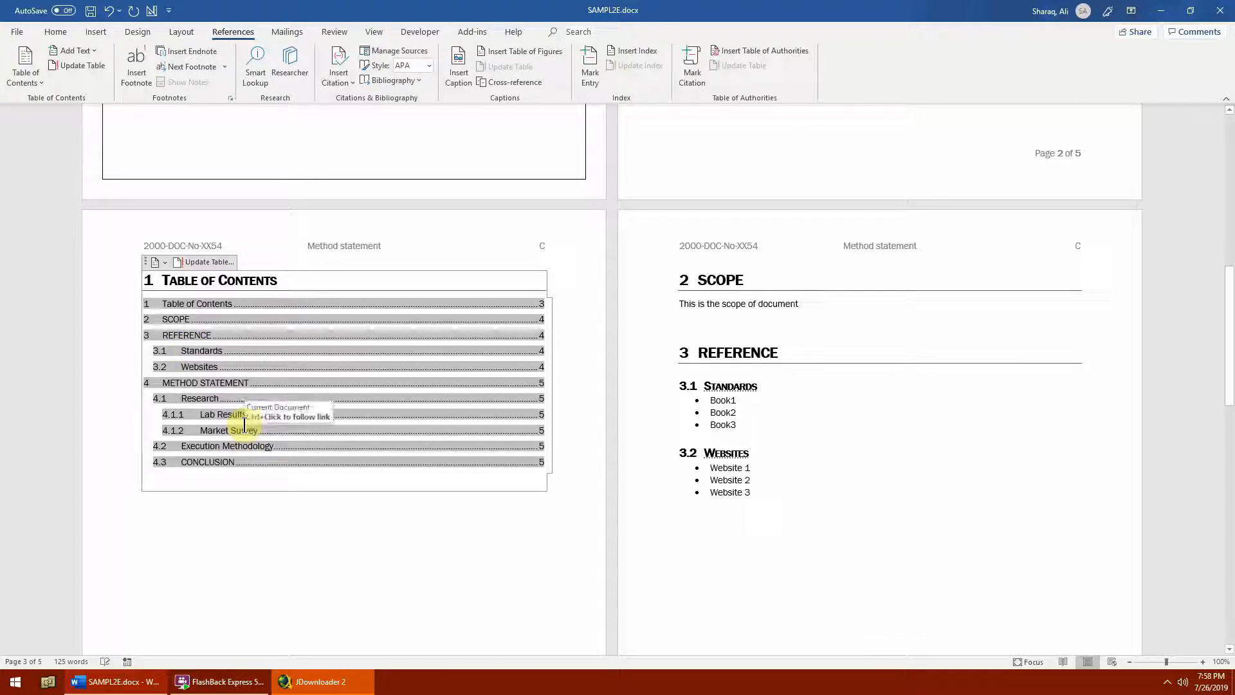
left_click(441, 523)
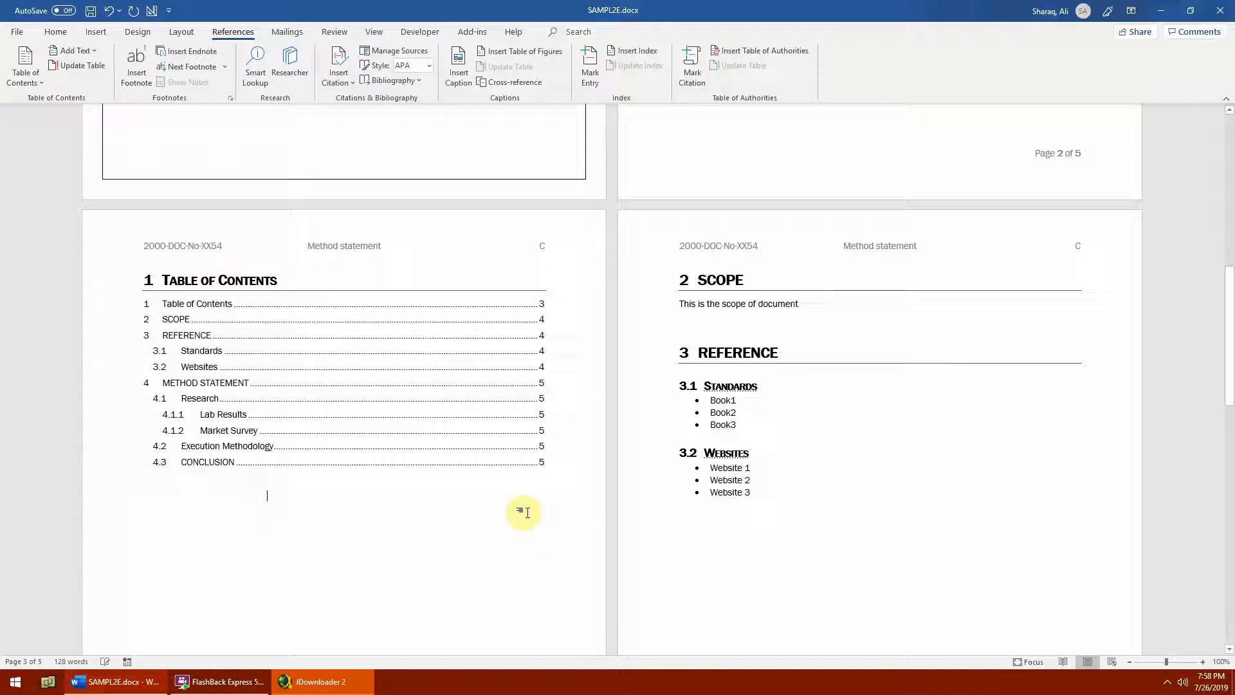